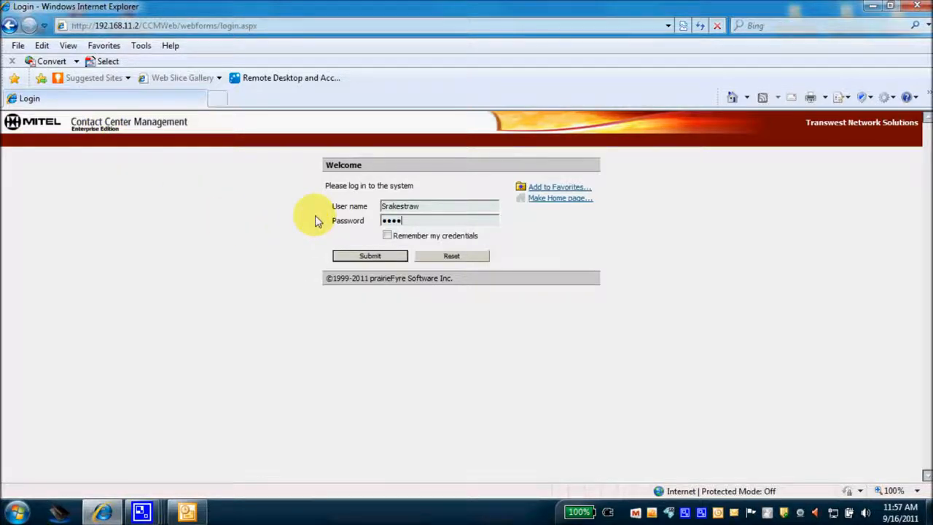
Submit the entered user name and password to sign in to the web console
left_click(369, 258)
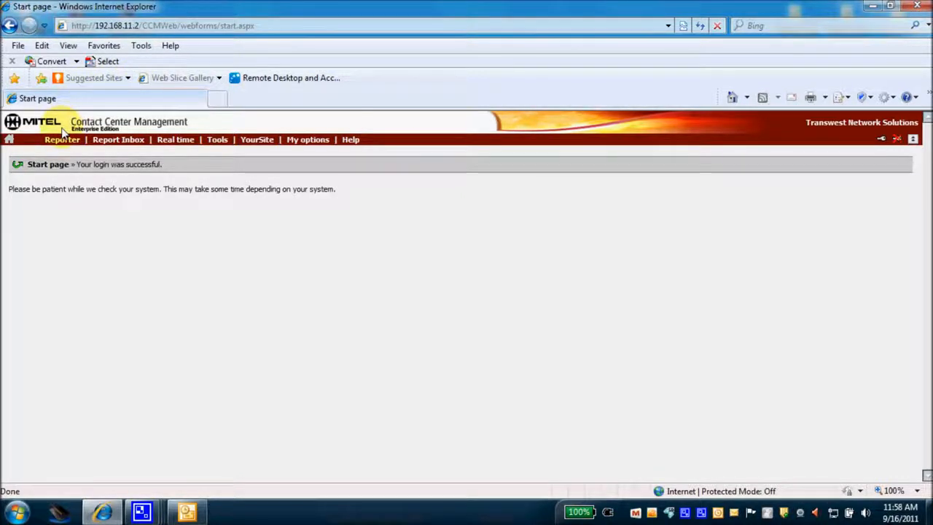
Hide and restore the page banner header on the start page, then bring up the Help menu
left_click(109, 139)
mouse_move(348, 139)
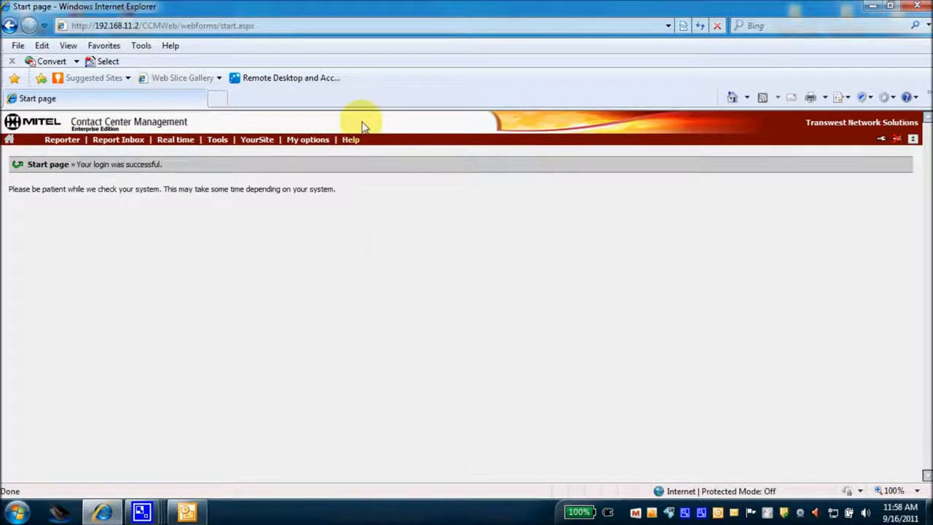
left_click(915, 140)
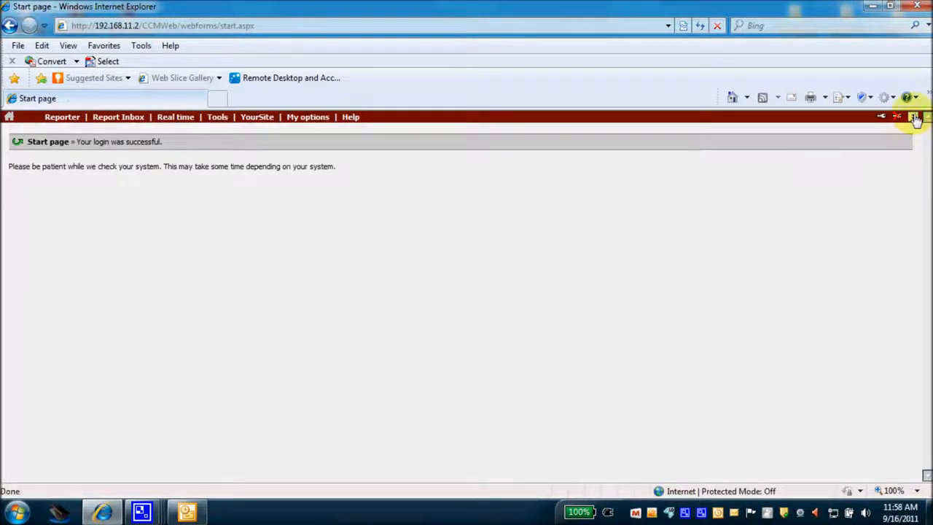
left_click(914, 118)
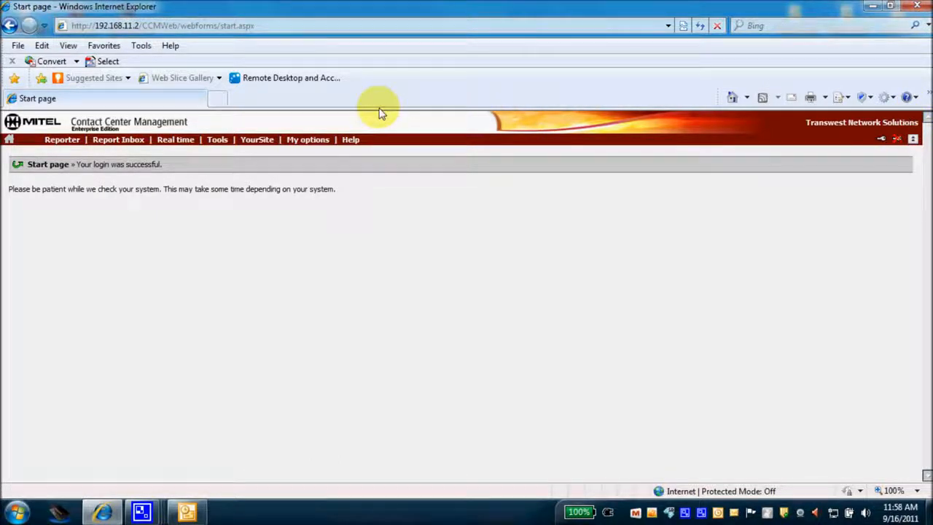
left_click(350, 140)
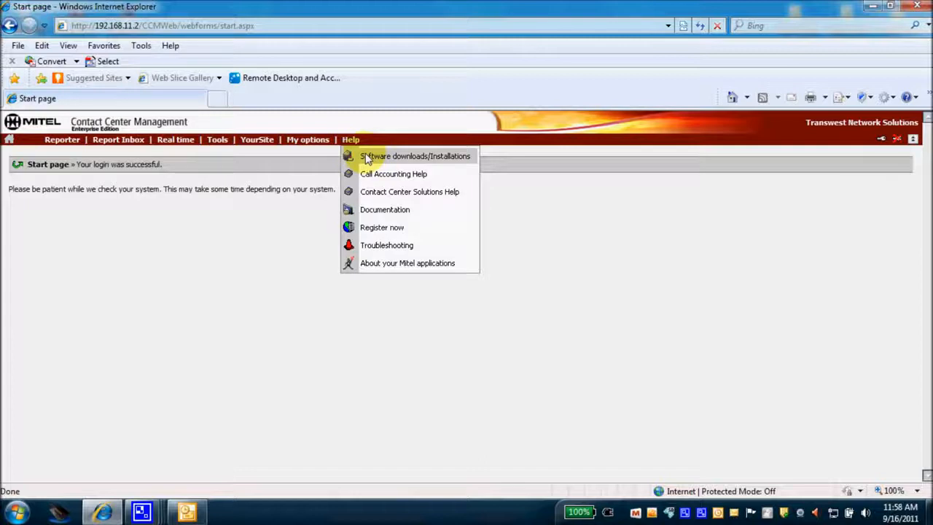
Show the Software downloads/Installations page listing the Client Component Pack, then reopen Help
left_click(367, 160)
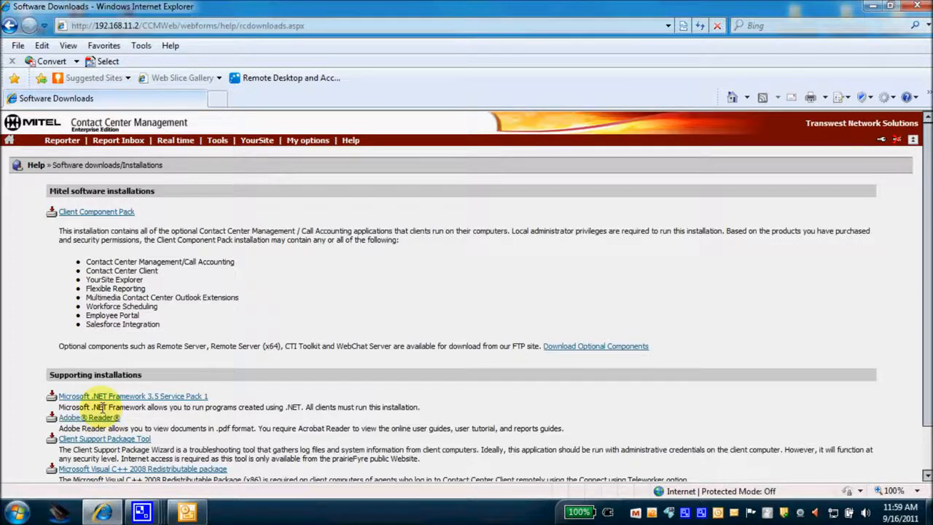
left_click(350, 140)
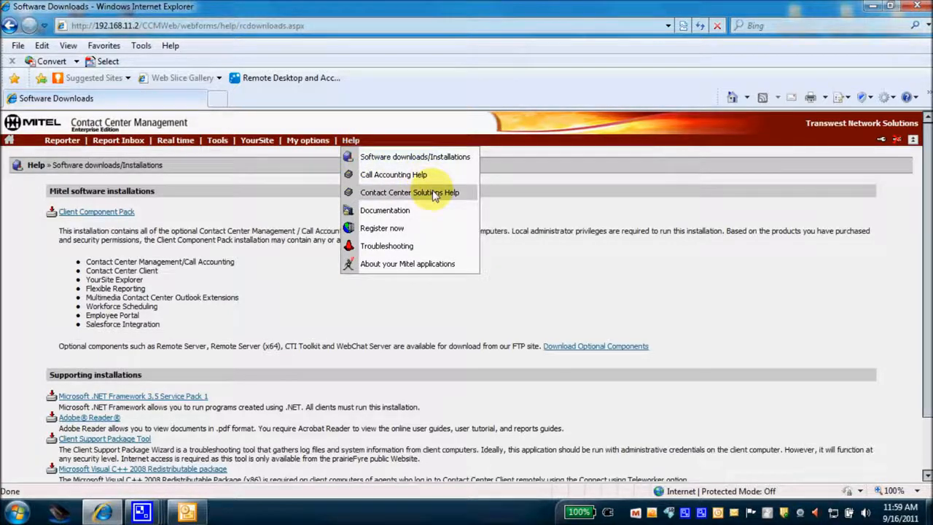
From Help > Documentation, launch the 653-page Contact Center Solutions User Guide PDF
left_click(400, 211)
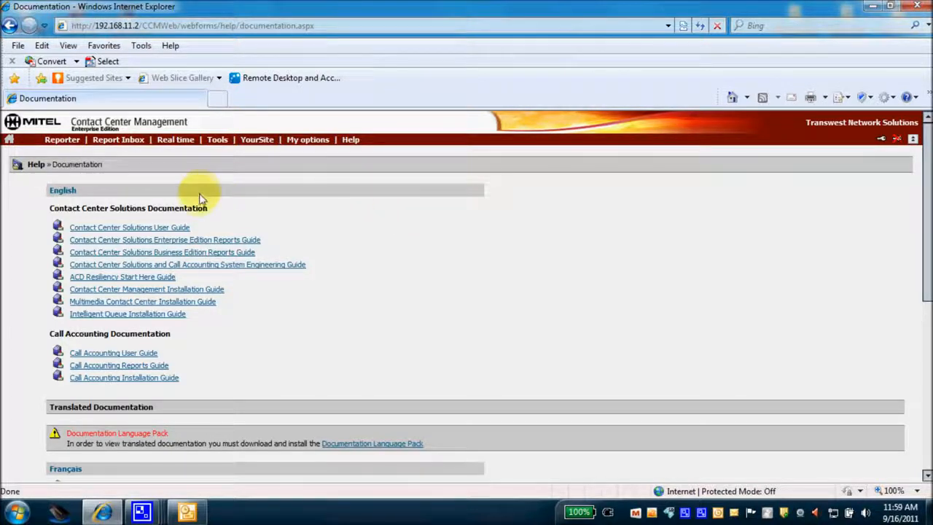
left_click(188, 229)
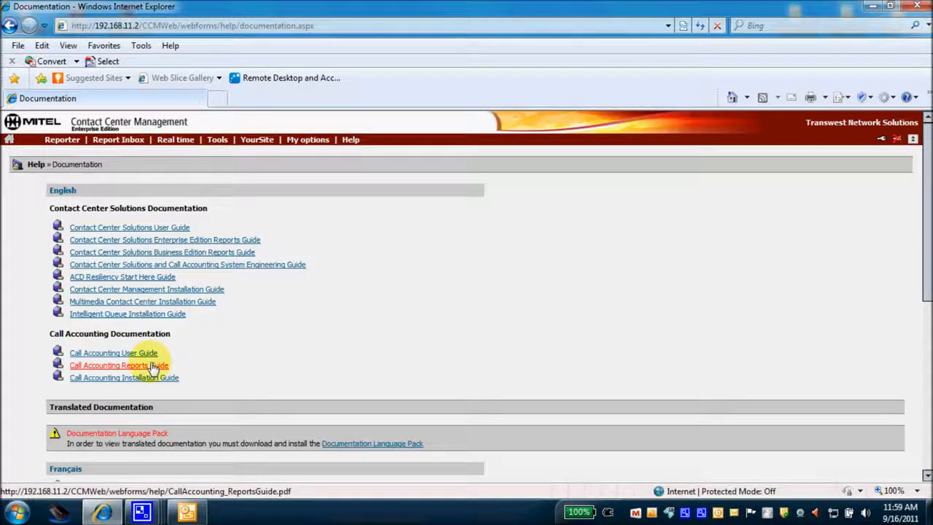
left_click(177, 229)
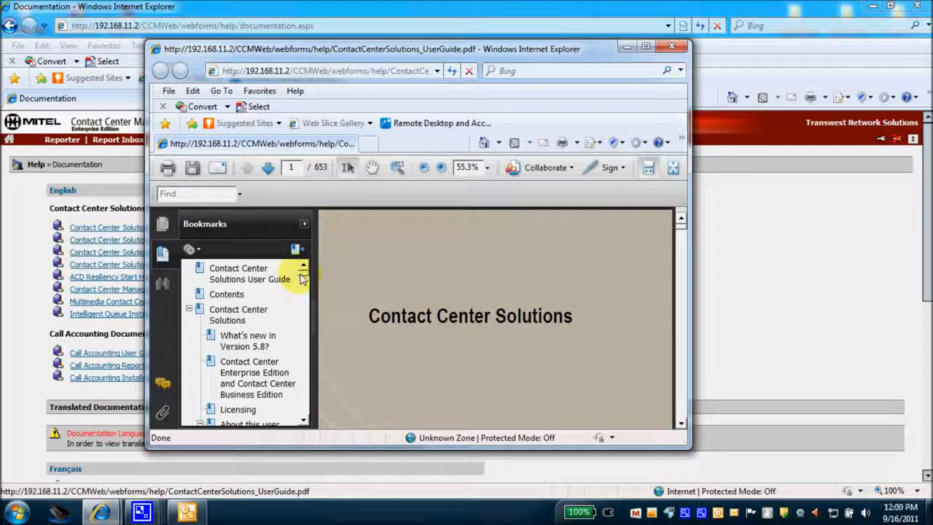
Jump to the Contact center terms and definitions bookmark and maximize the Reader window
left_click_drag(306, 272, 304, 416)
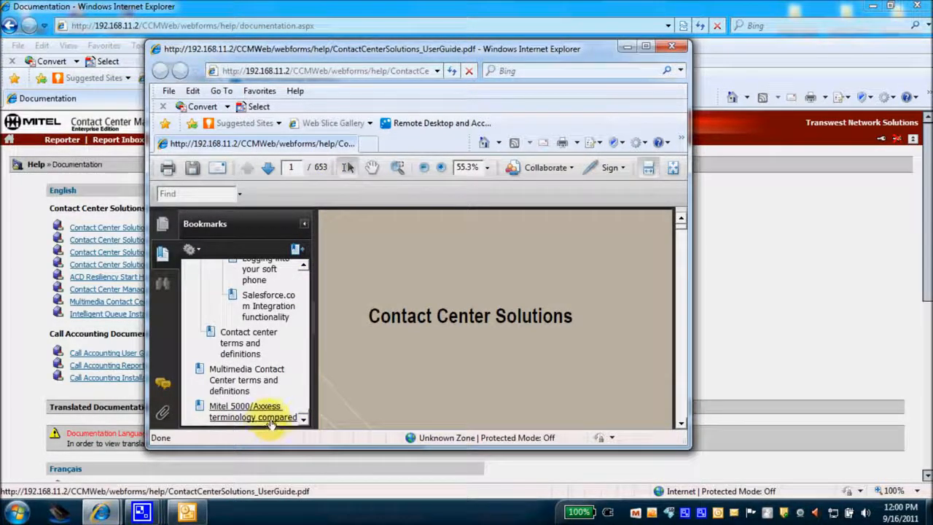
left_click(247, 349)
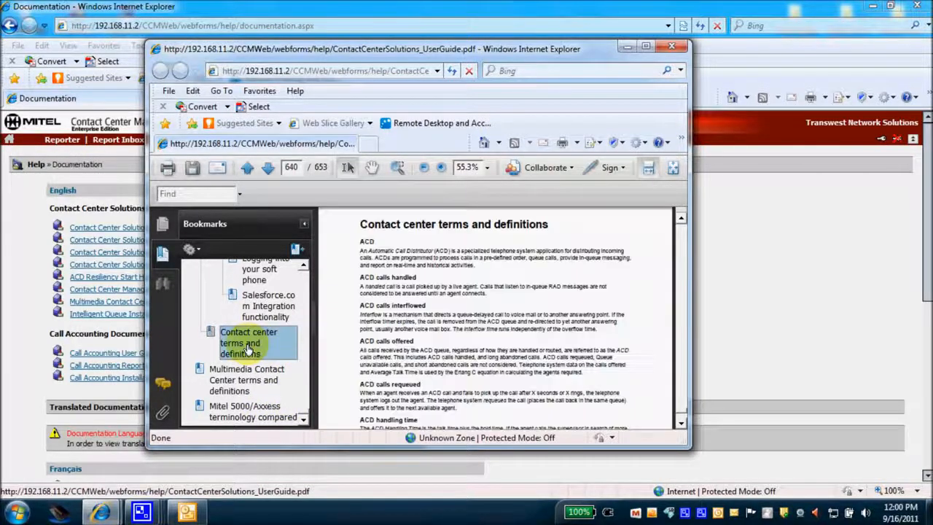
left_click(645, 46)
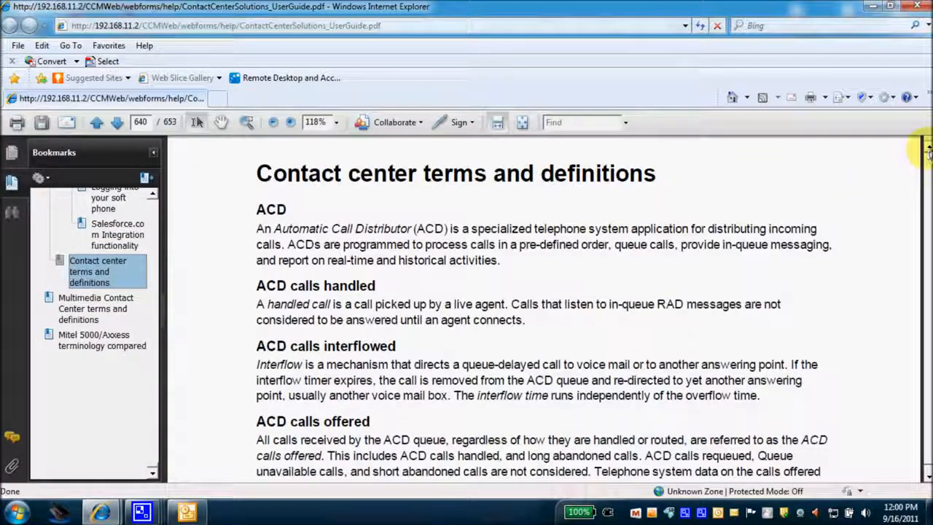
Scroll through the glossary pages around page 641 of 653, then close the PDF
left_click(928, 147)
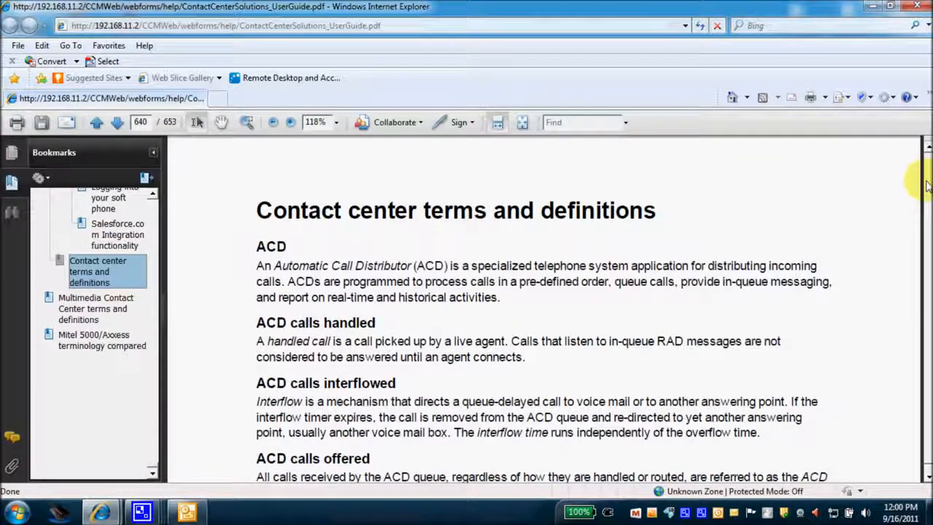
left_click(928, 147)
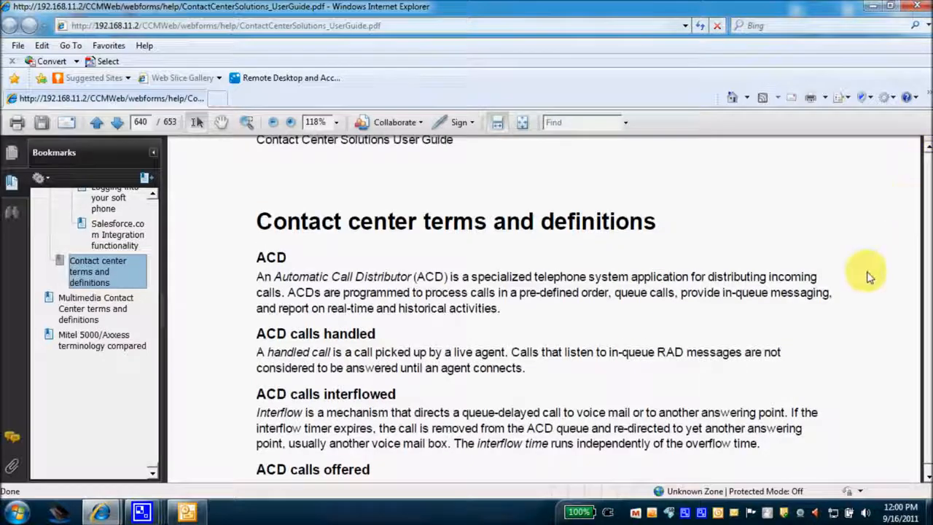
scroll(862, 271, "down", 3)
scroll(862, 271, "down", 9)
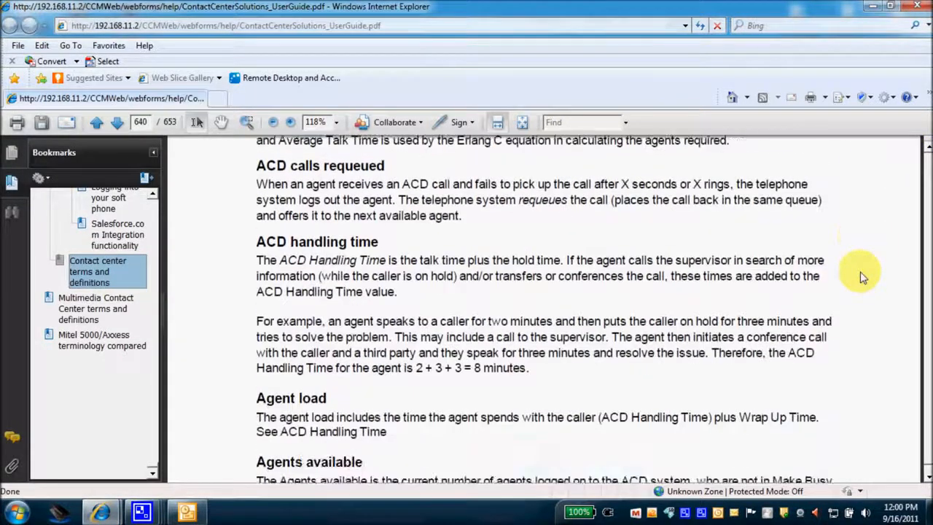
scroll(861, 278, "down", 9)
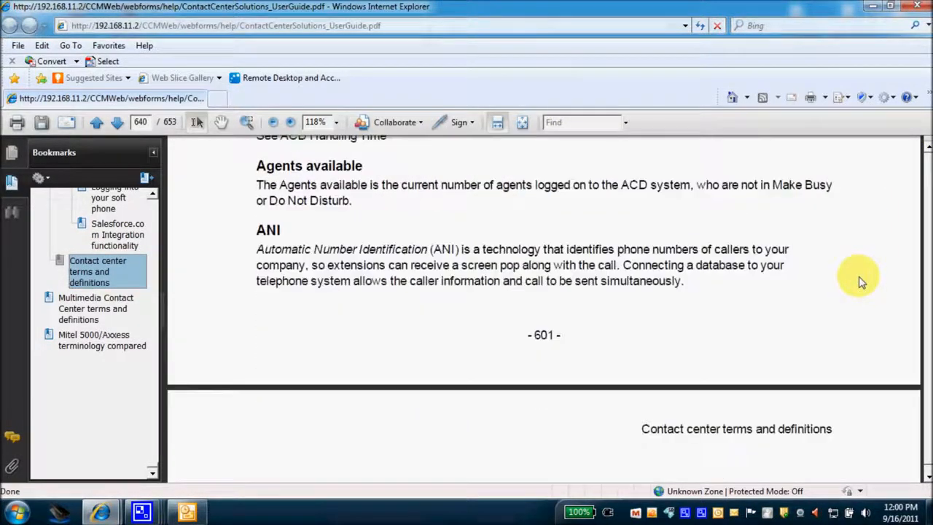
scroll(861, 283, "down", 3)
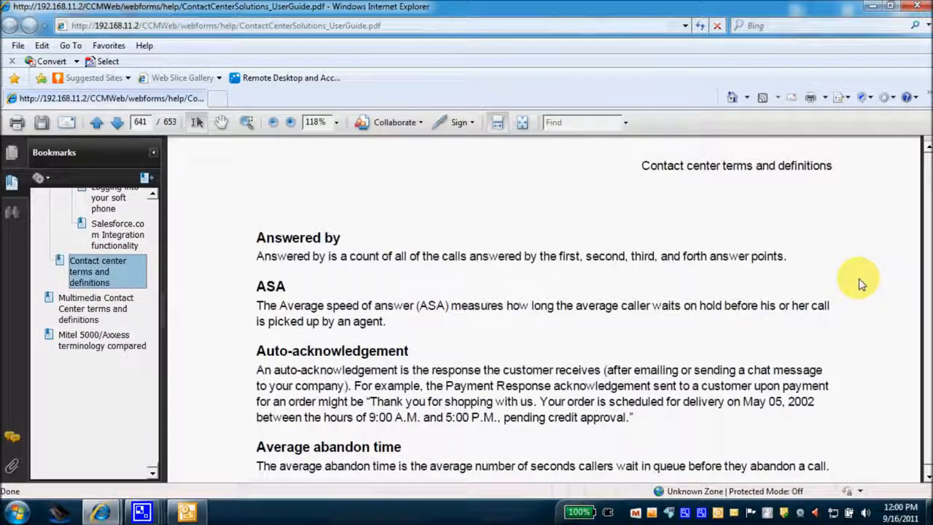
scroll(861, 284, "down", 9)
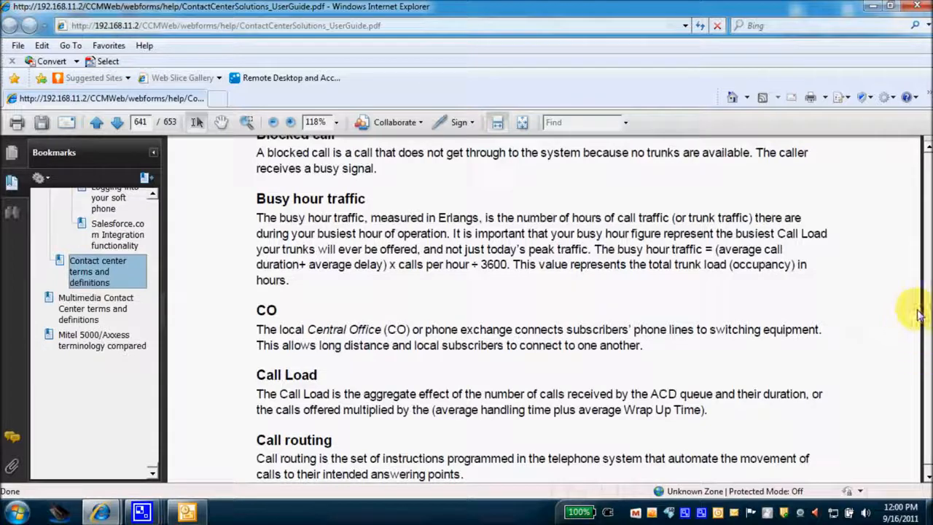
left_click(920, 9)
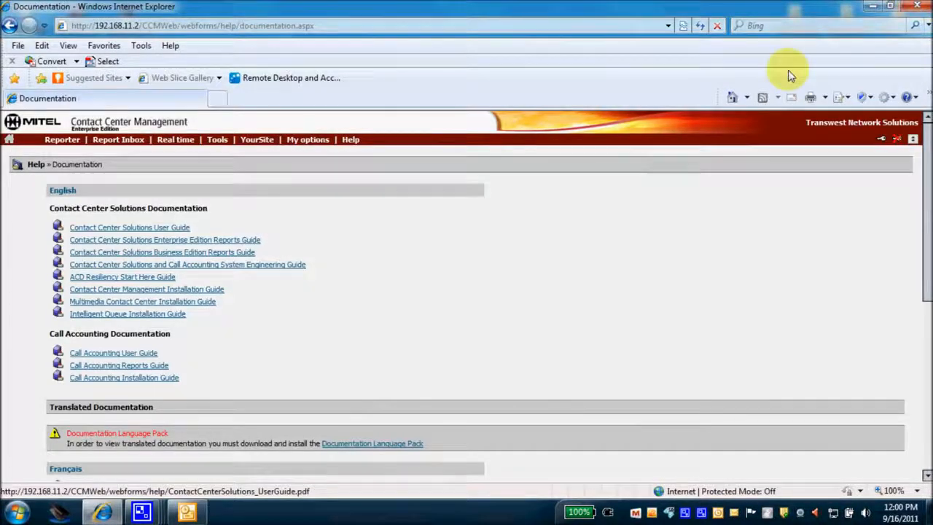
Show Help > About your Mitel applications with the version 5.8.0.3 license information
left_click(344, 142)
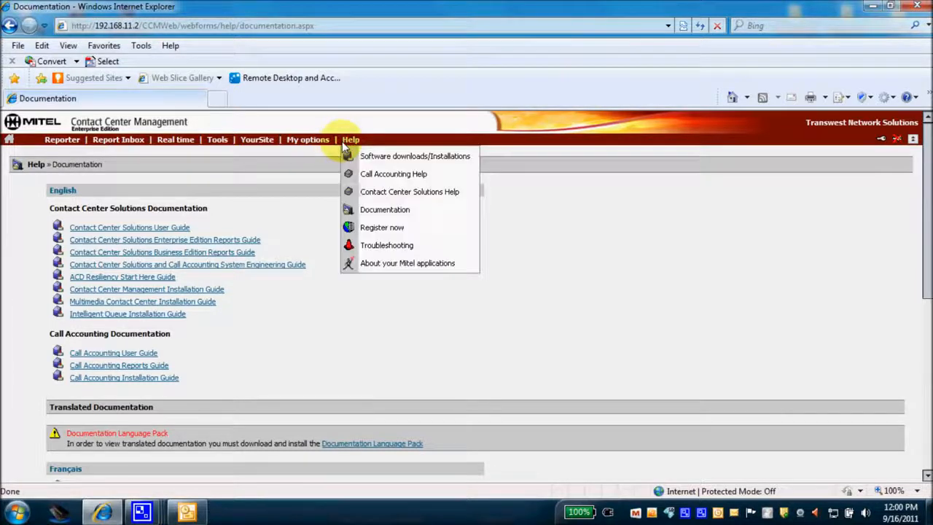
left_click(379, 265)
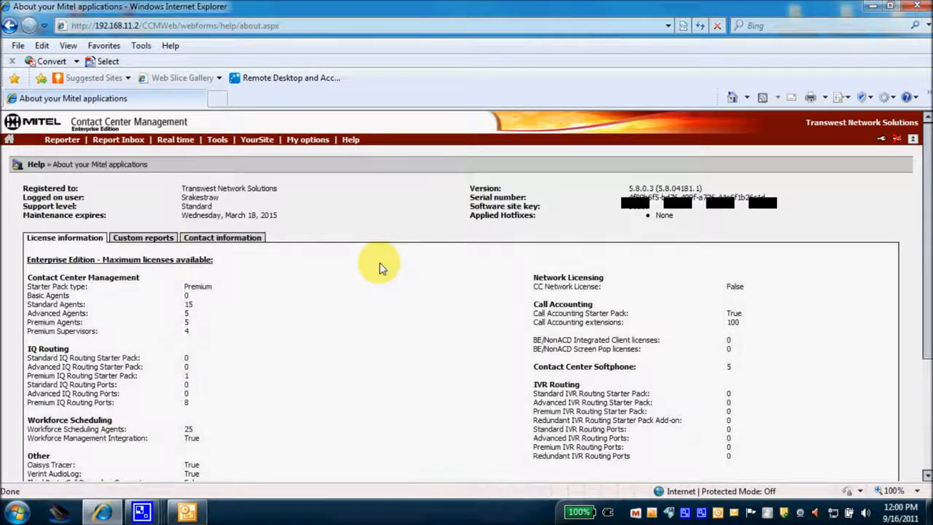
scroll(364, 297, "down", 1)
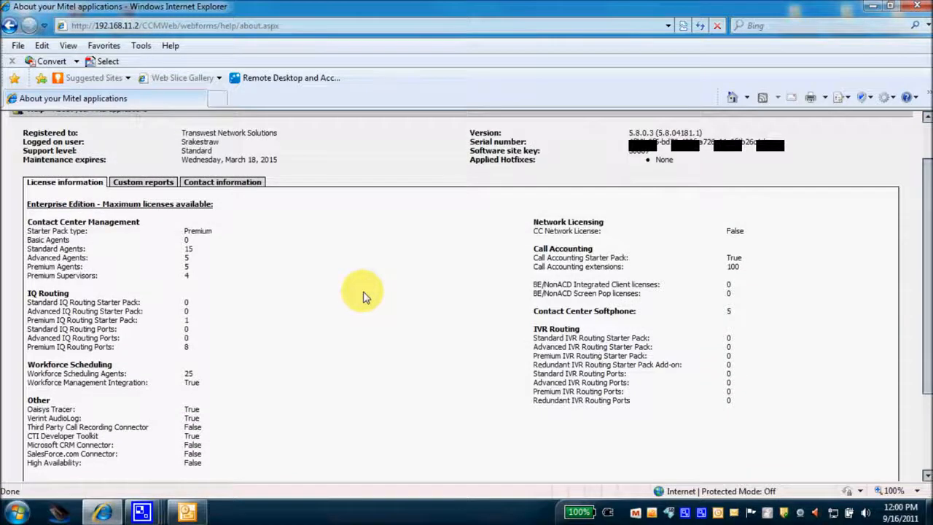
scroll(365, 296, "up", 1)
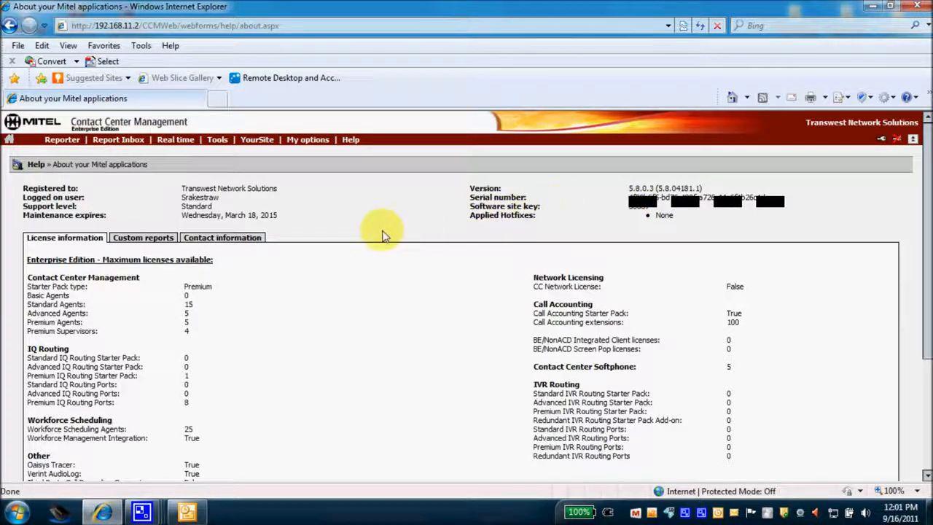
Show the Contact information tab with support and sales contacts, and dismiss the Outlook mail alert
left_click(244, 242)
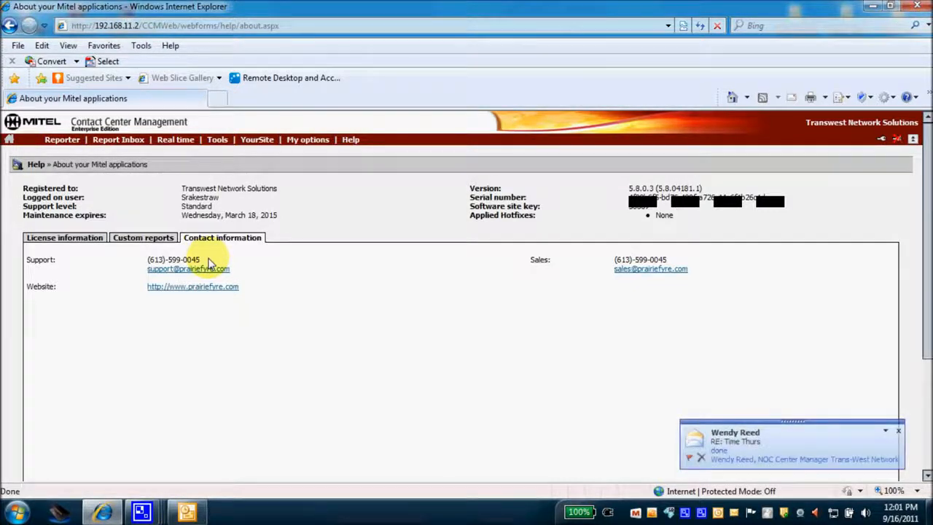
left_click(898, 430)
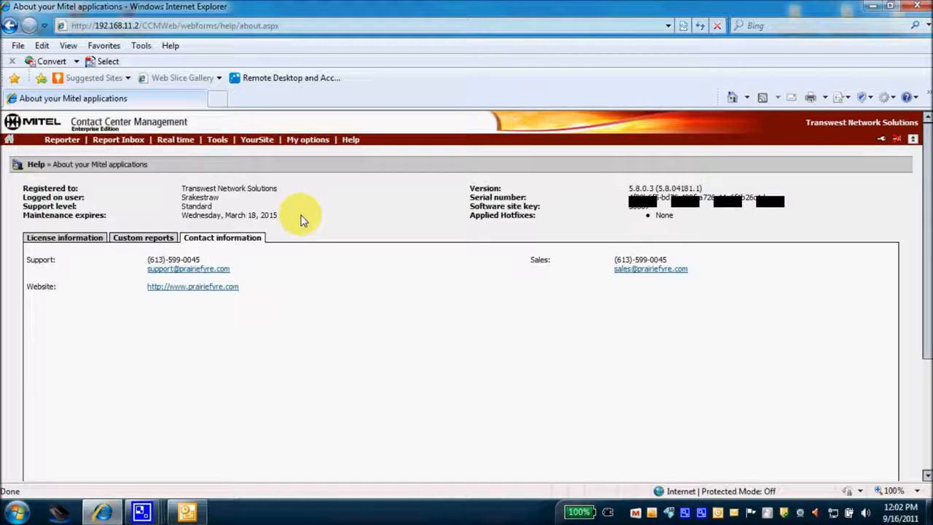
Display the Reporter menu's Voice report types, including Agent, Queue, Trunk and Forecast
left_click(351, 139)
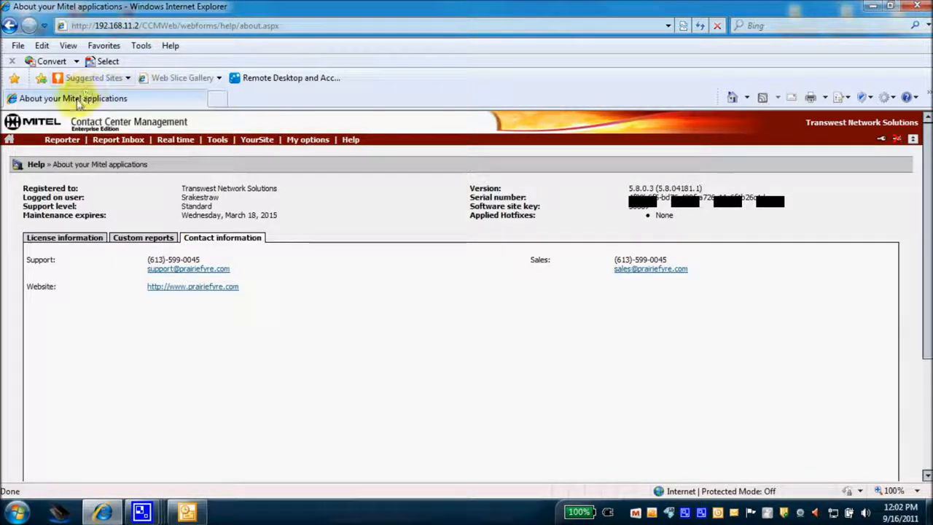
mouse_move(61, 142)
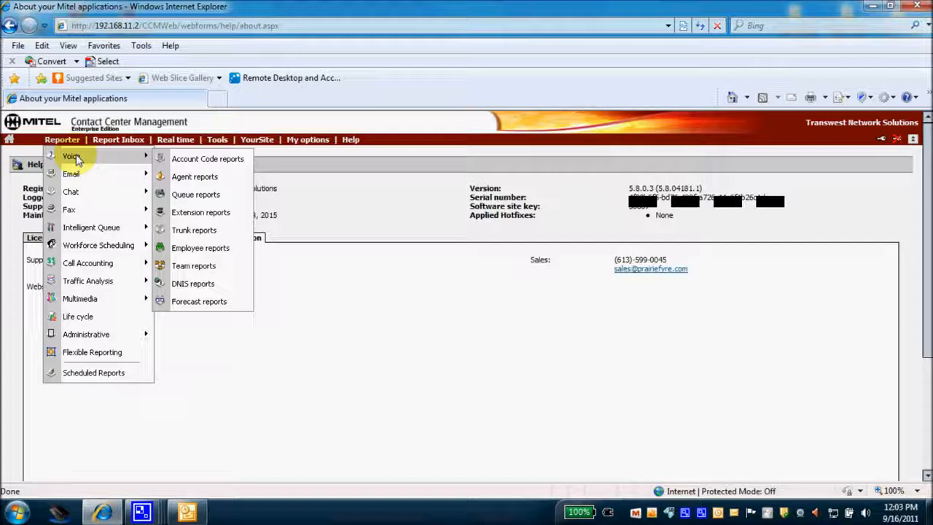
Browse the Email, Chat, Fax and Intelligent Queue submenus, ending on Smart Choice port, layer and DNIS
mouse_move(68, 176)
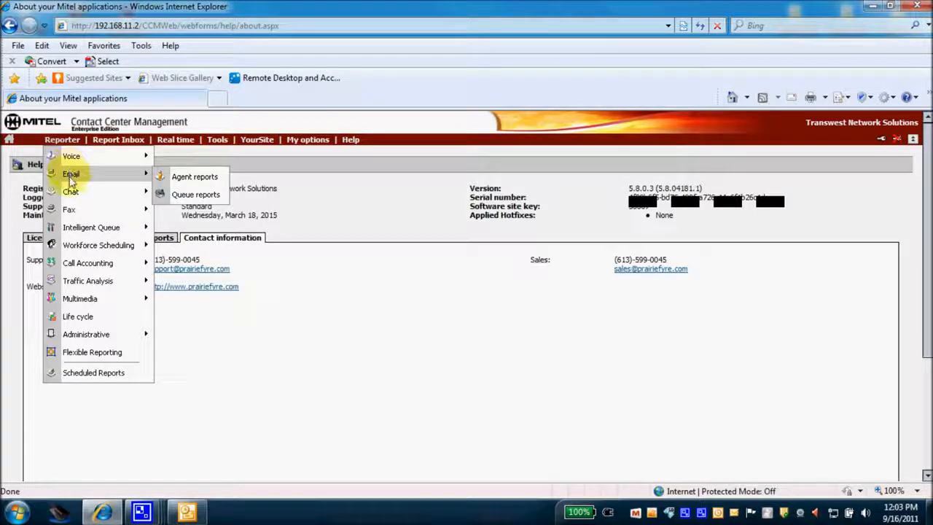
mouse_move(71, 192)
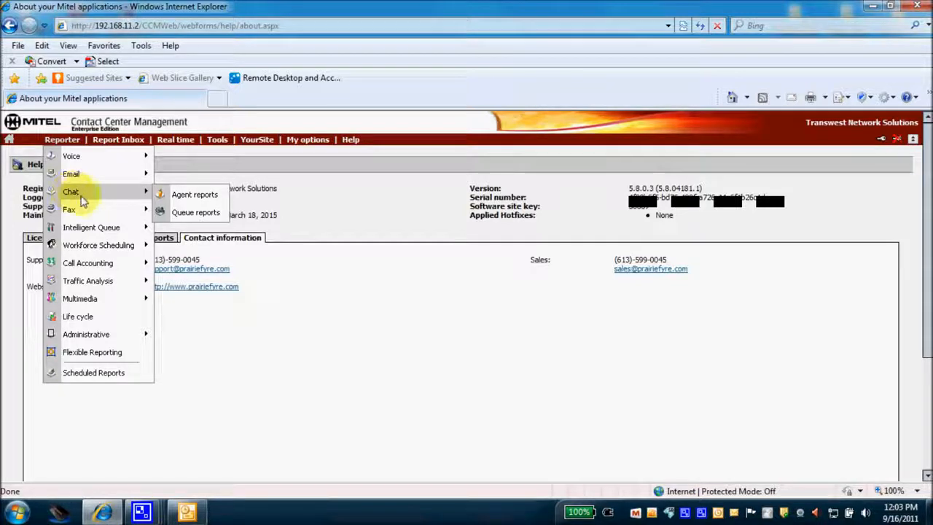
mouse_move(78, 217)
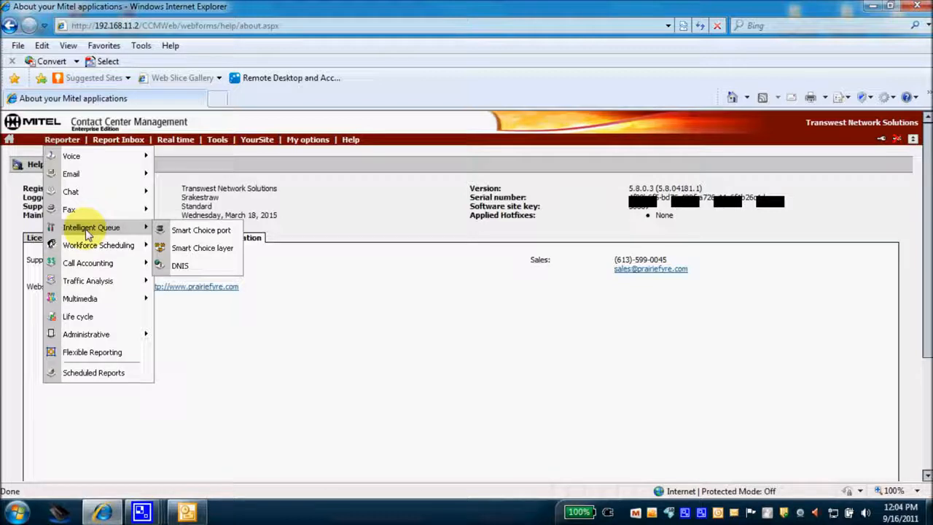
Browse Workforce Scheduling, Call Accounting and Traffic Analysis reports: Attendant, DTMF Receiver Group, Route, Trunk
mouse_move(89, 250)
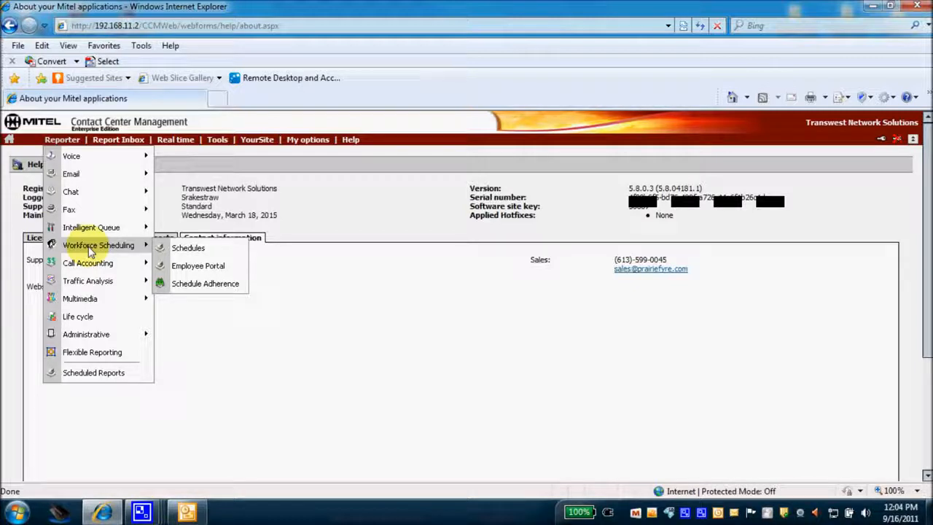
mouse_move(88, 269)
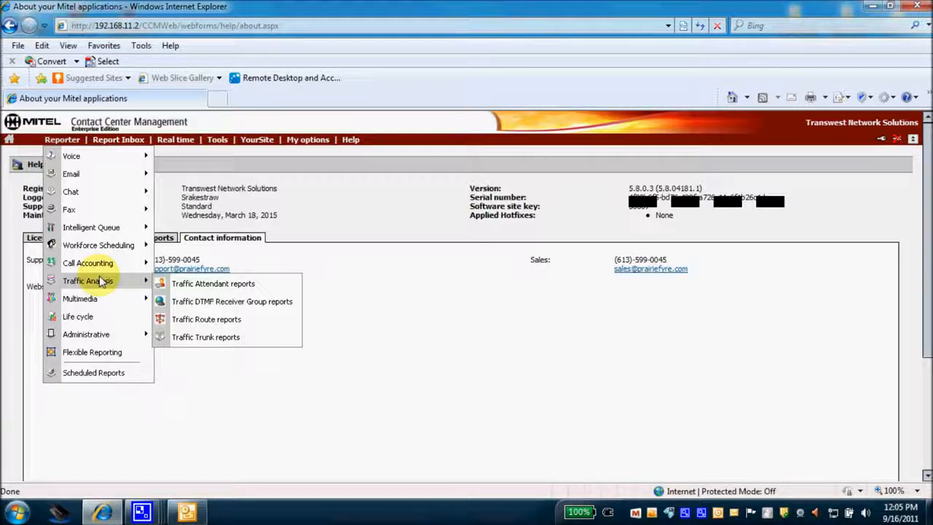
Browse the Multimedia, Life cycle and Administrative categories in the Reporter menu, then return to Voice
mouse_move(91, 300)
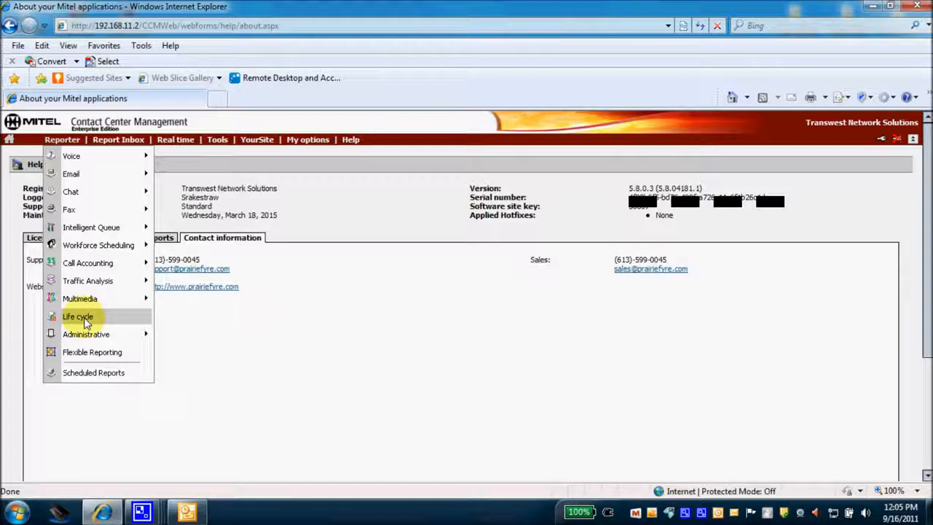
mouse_move(86, 337)
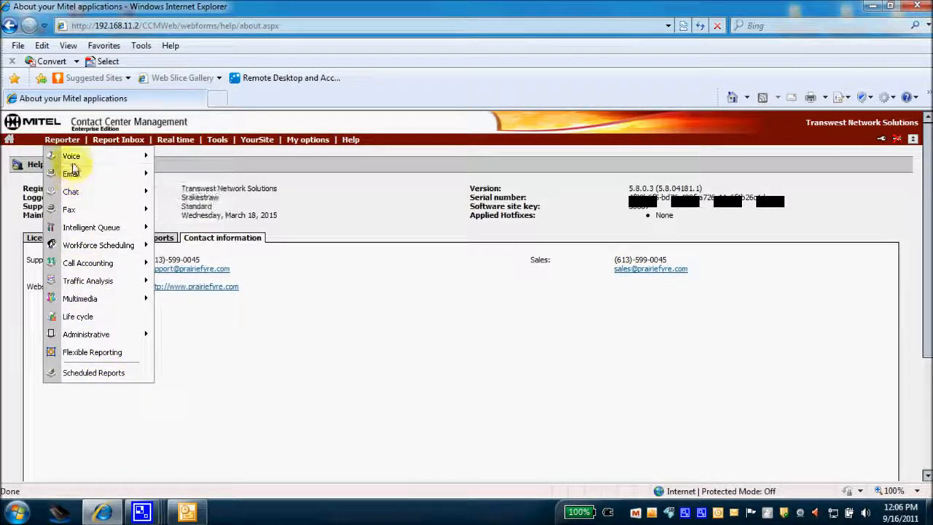
Leave the Reporter categories and show the Report Inbox dropdown choices
mouse_move(76, 163)
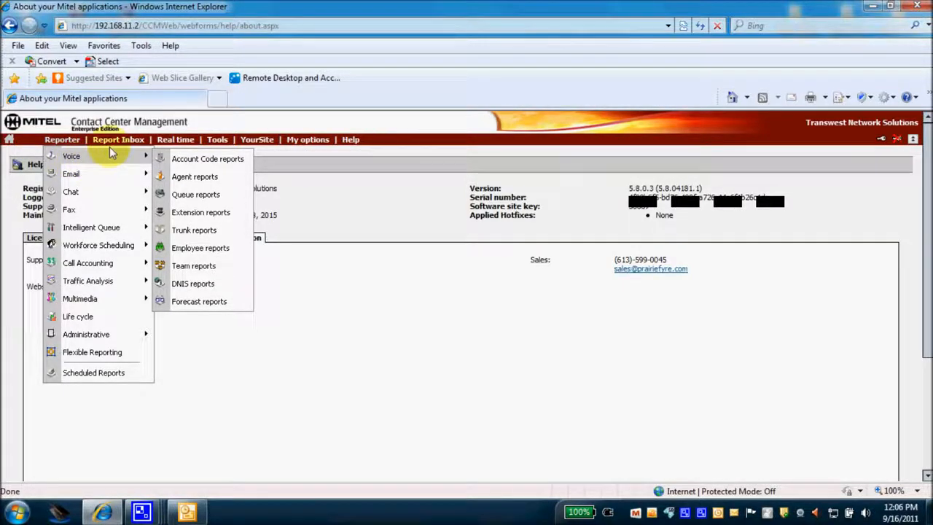
mouse_move(119, 143)
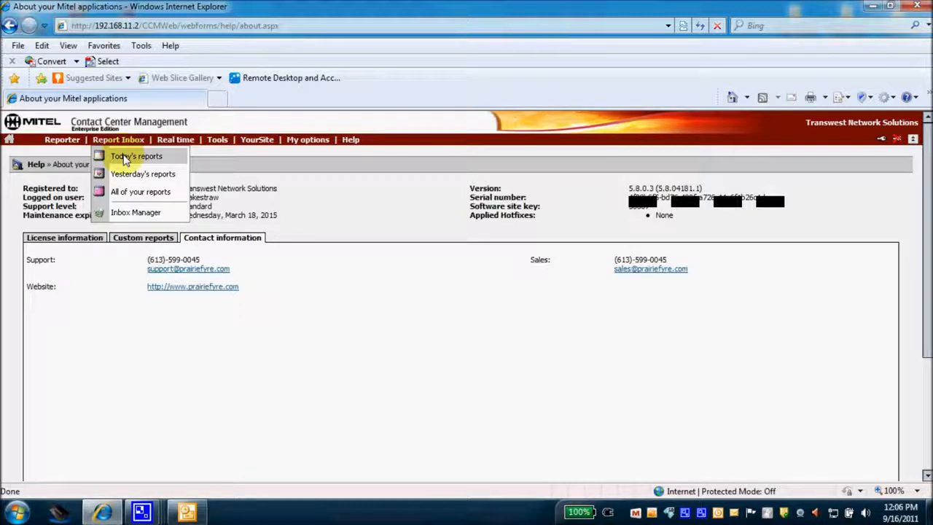
List today's three completed reports in the Report Inbox
left_click(124, 156)
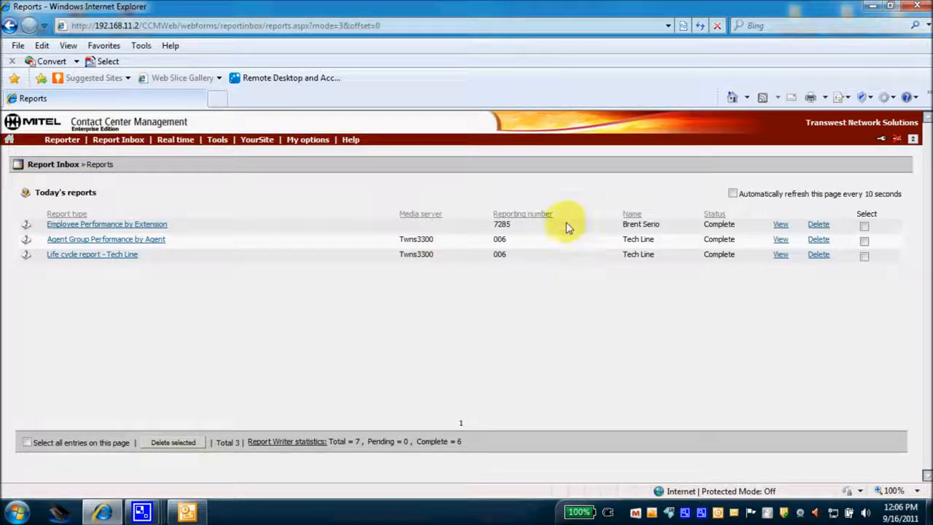
left_click(121, 256)
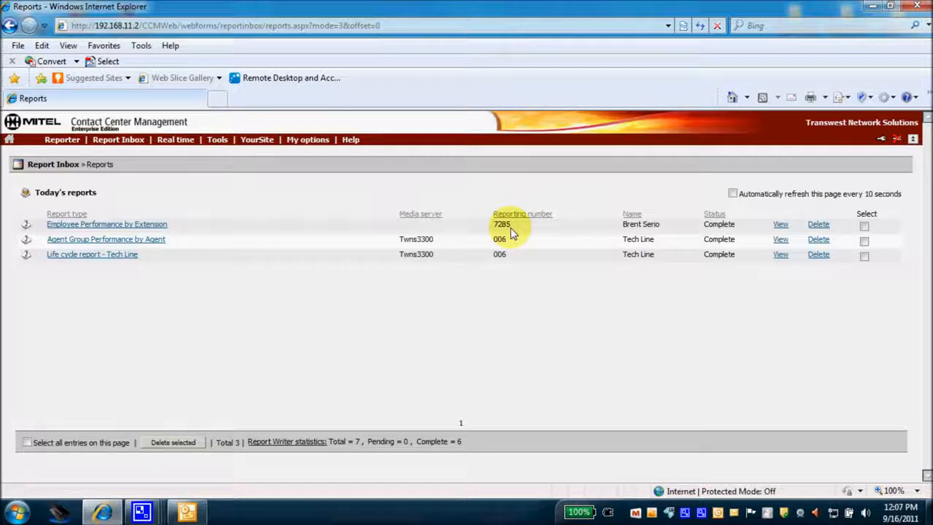
left_click(779, 224)
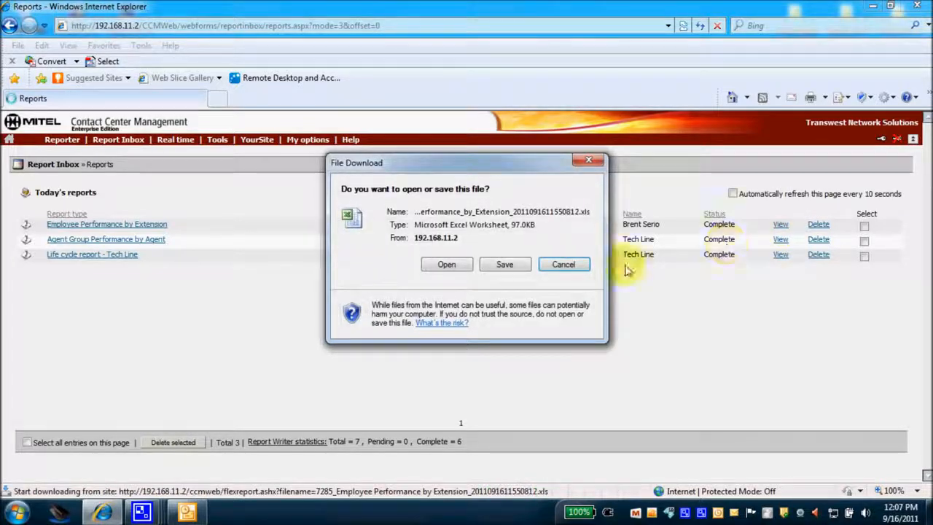
left_click(446, 266)
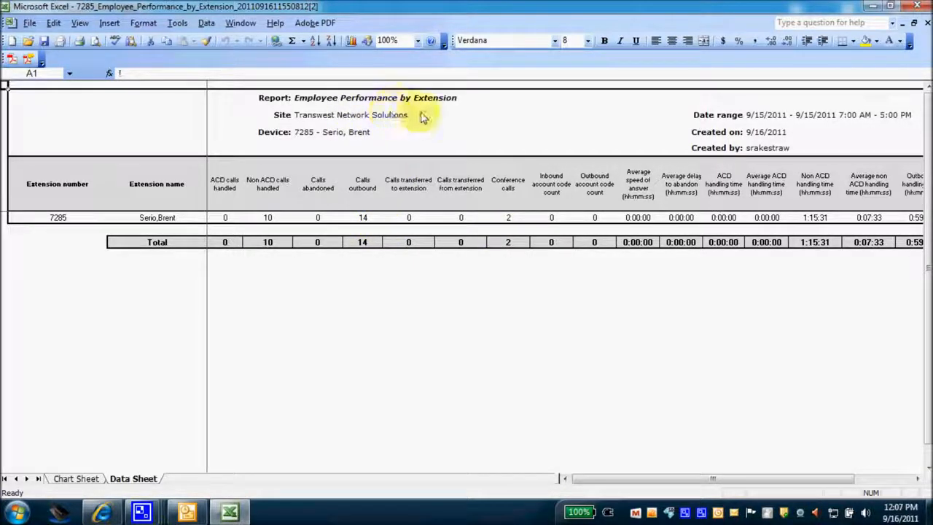
left_click(917, 6)
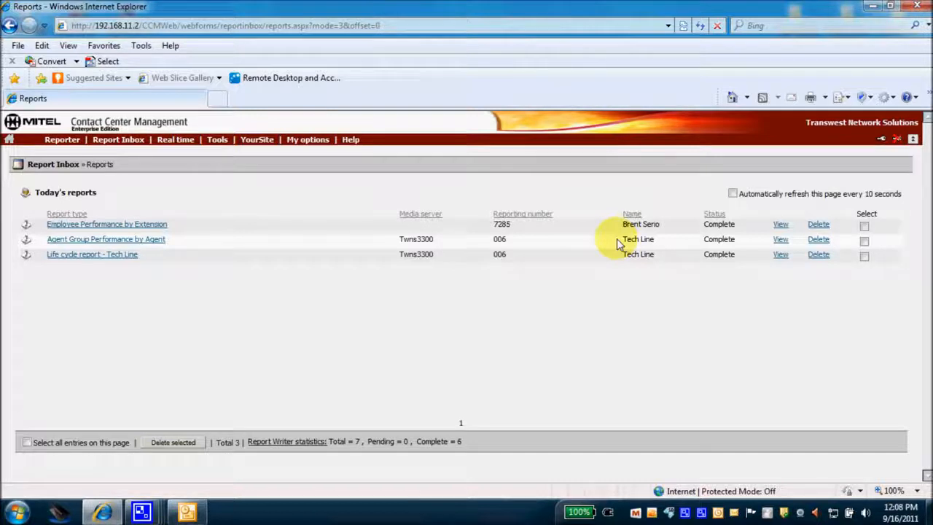
left_click(780, 241)
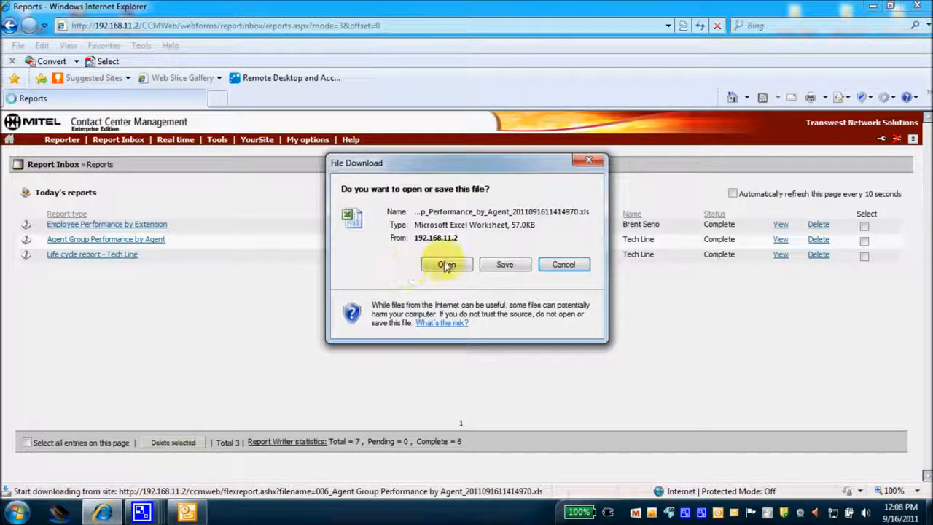
left_click(443, 262)
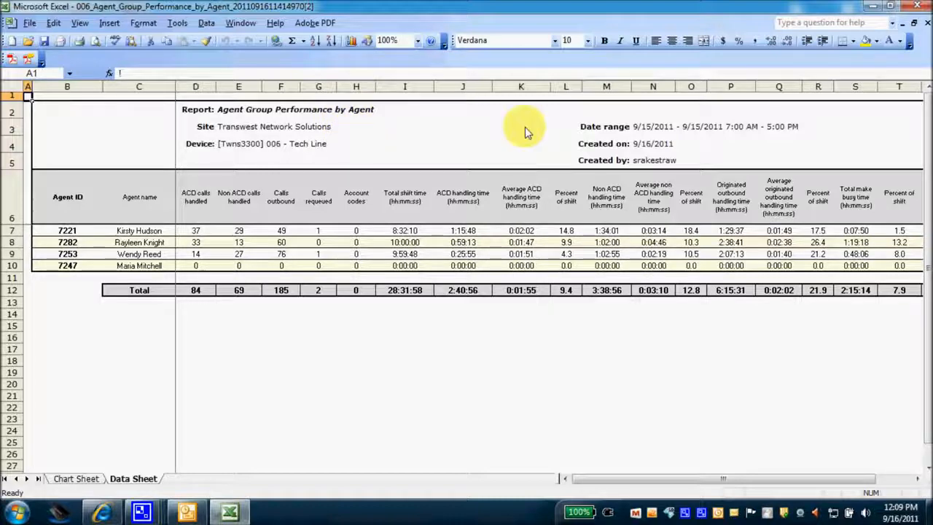
left_click(916, 6)
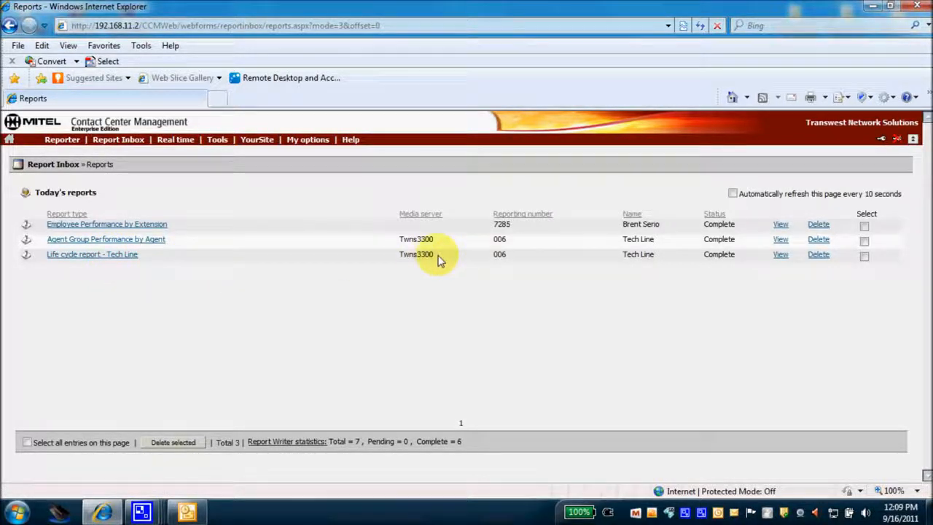
Open the 006 - Tech Line life cycle report in Excel and scroll through its call blocks
left_click(781, 255)
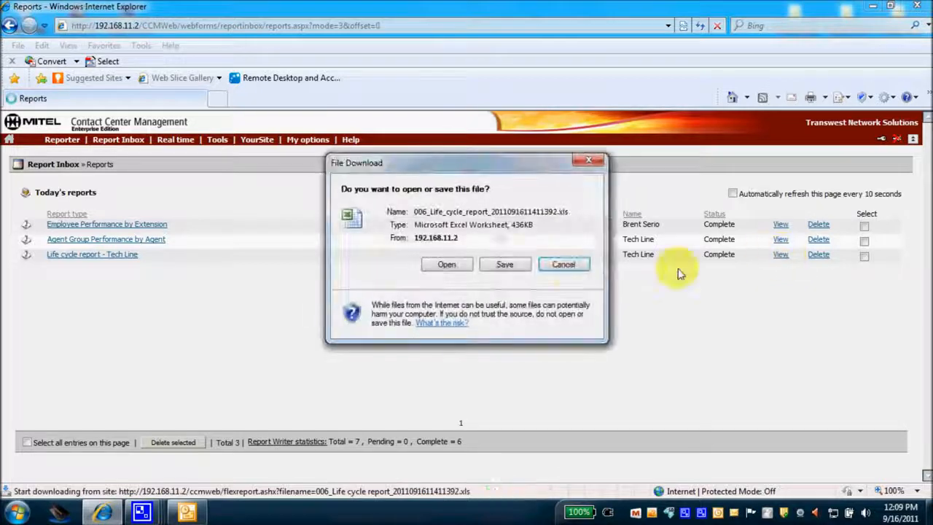
left_click(467, 269)
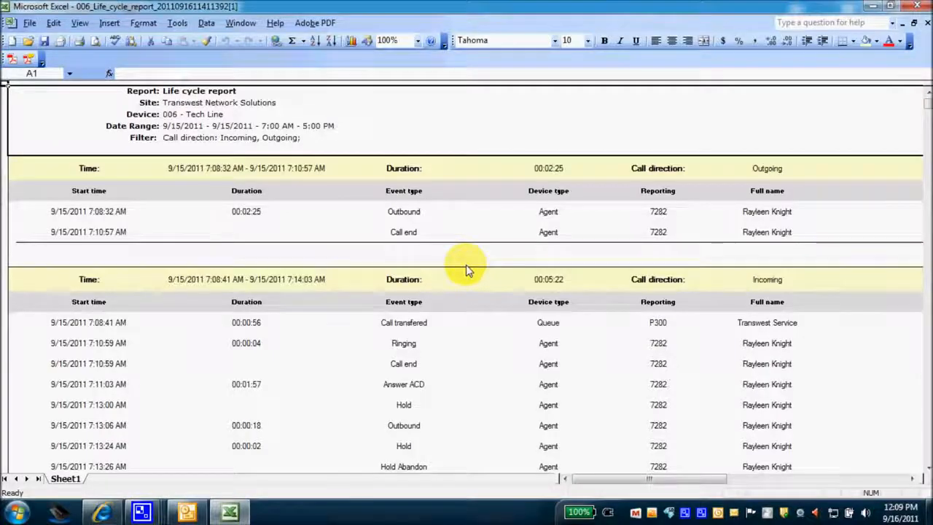
scroll(515, 227, "down", 2)
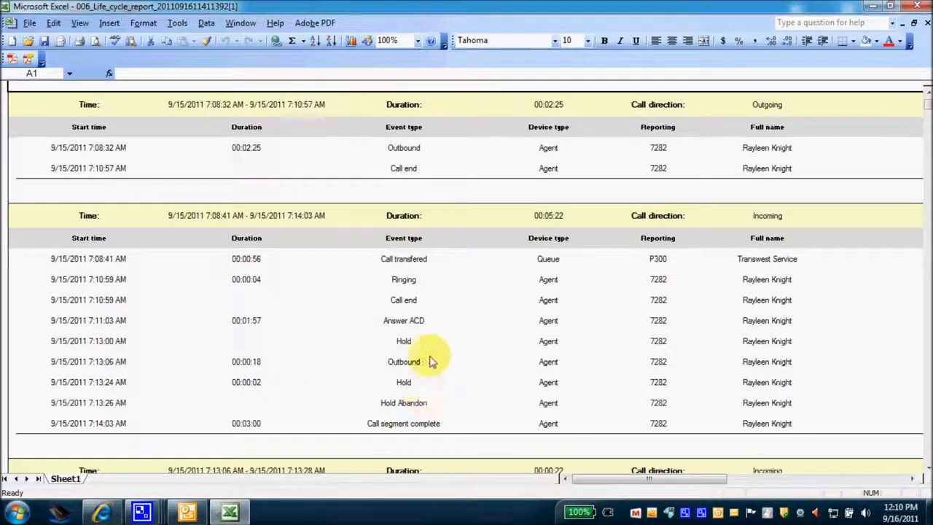
scroll(264, 300, "down", 2)
scroll(264, 301, "down", 4)
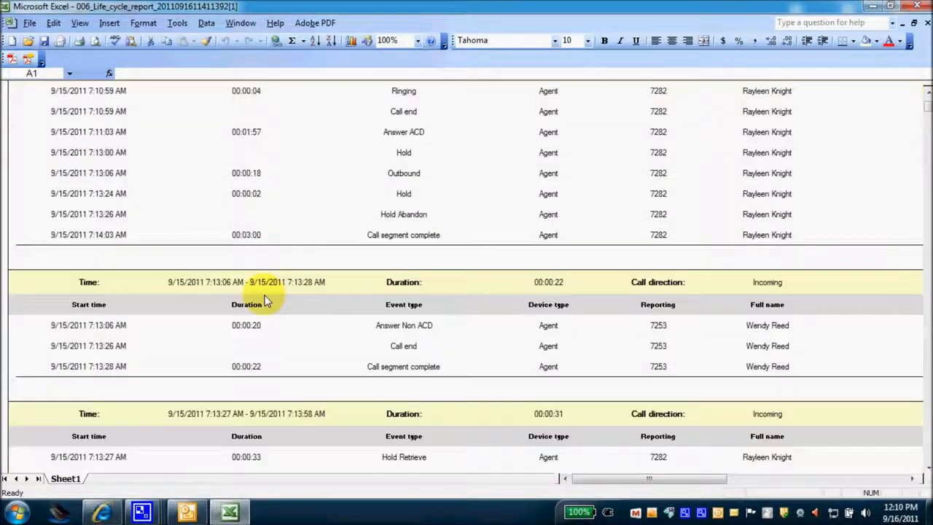
scroll(264, 300, "down", 6)
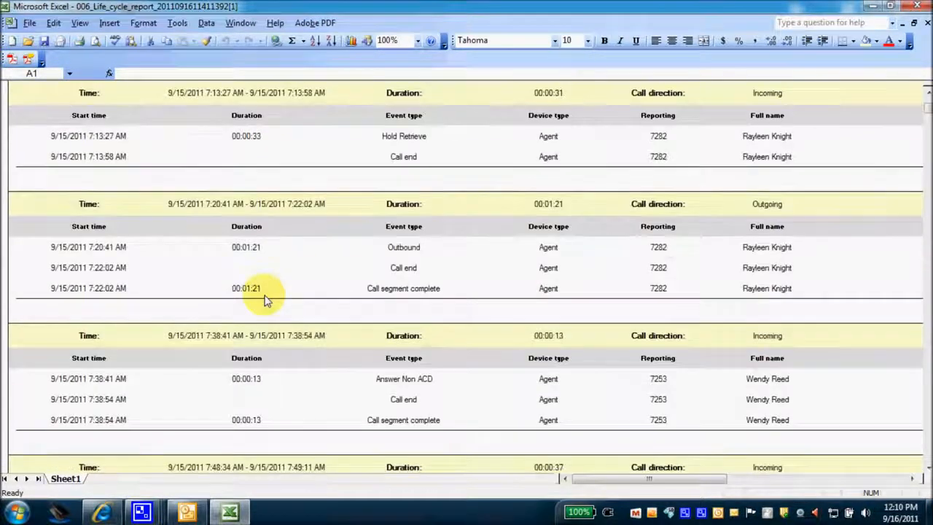
scroll(264, 300, "down", 3)
scroll(265, 303, "up", 15)
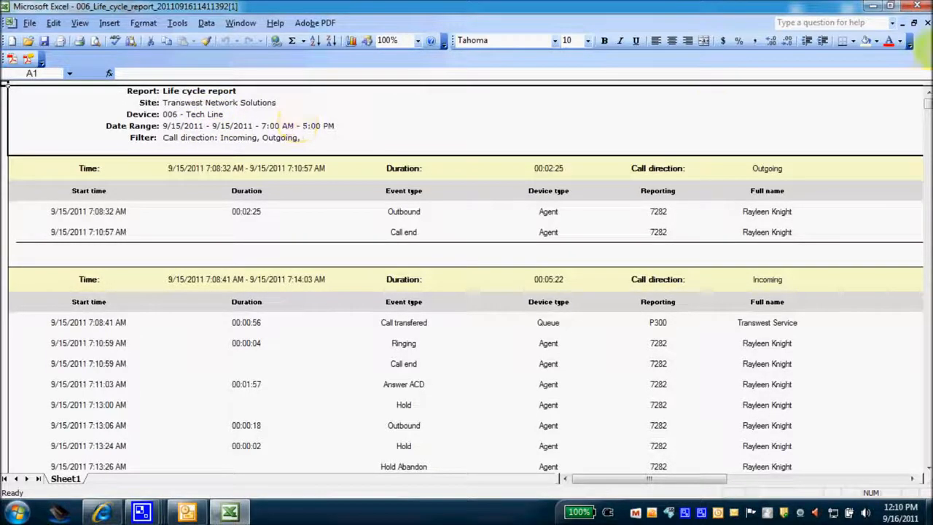
Close the Tech Line workbook and bring up the Administrative Employee reports submenu
left_click(916, 5)
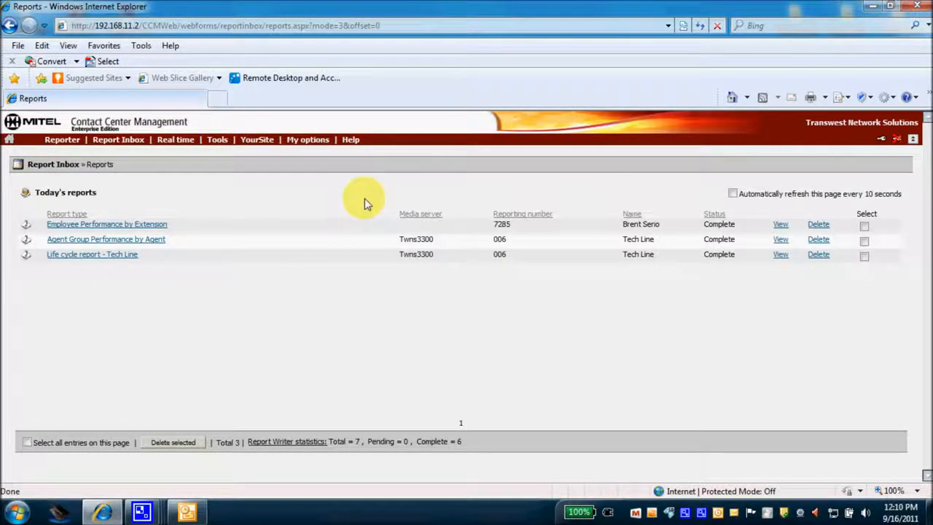
left_click(63, 139)
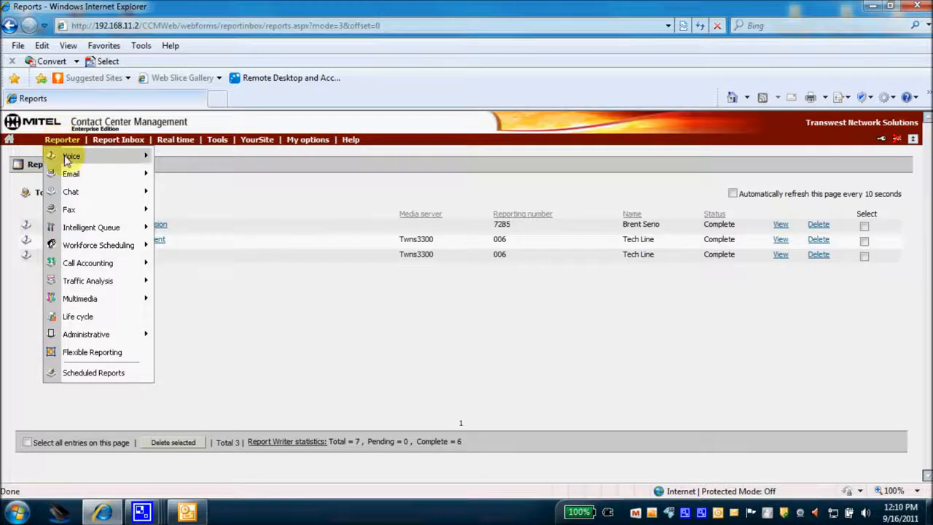
mouse_move(67, 157)
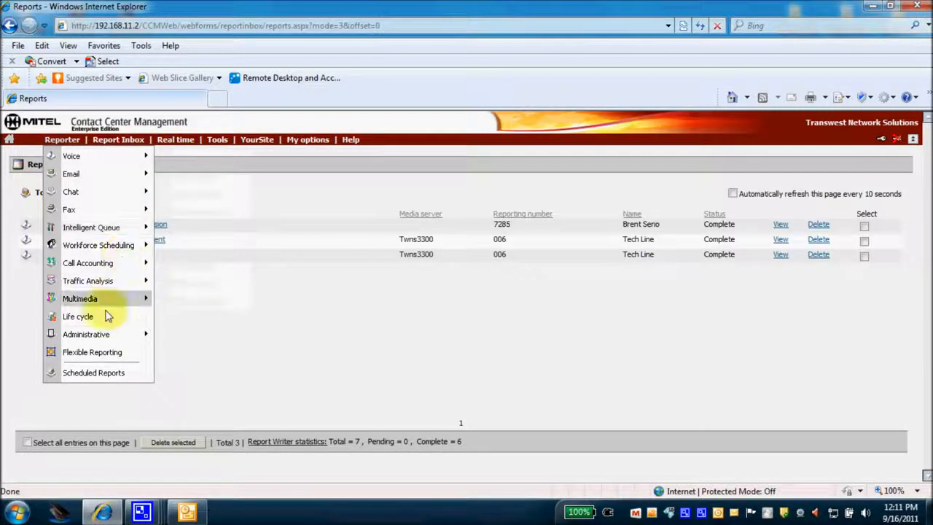
mouse_move(103, 335)
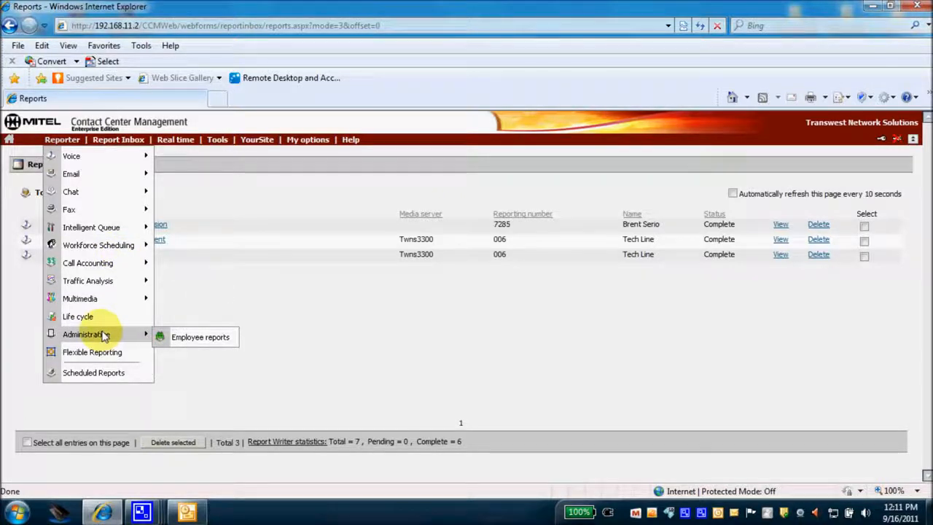
On the Employee reports form, keep Employee profile as report type and select employee 7284
left_click(178, 338)
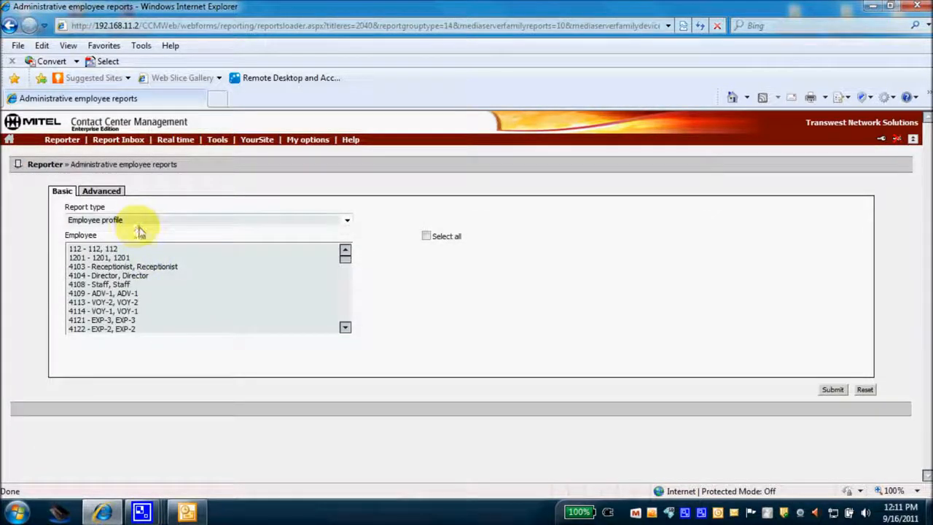
left_click(346, 220)
left_click(347, 220)
left_click_drag(346, 262, 350, 308)
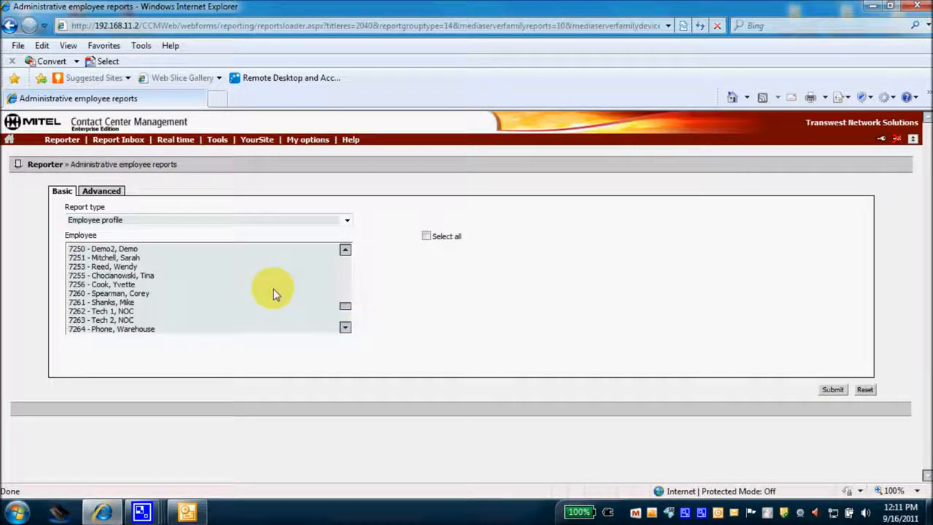
scroll(273, 289, "down", 2)
scroll(273, 289, "down", 1)
scroll(273, 292, "down", 1)
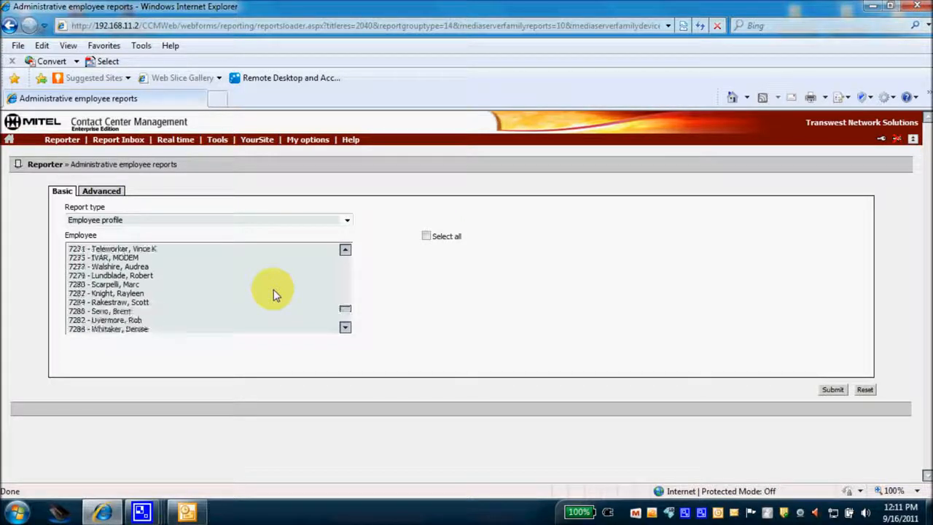
left_click(124, 302)
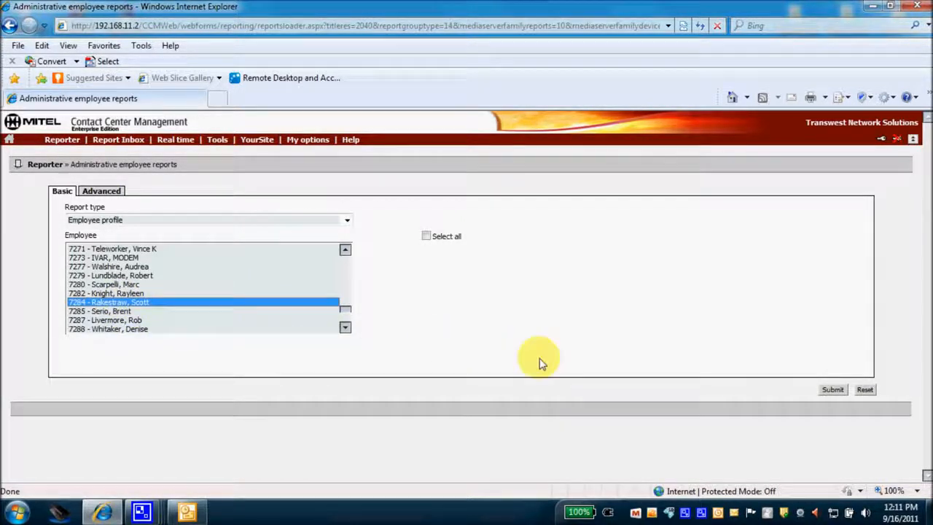
Submit the Employee profile report, refresh the inbox until it shows Complete, and download it
left_click(831, 391)
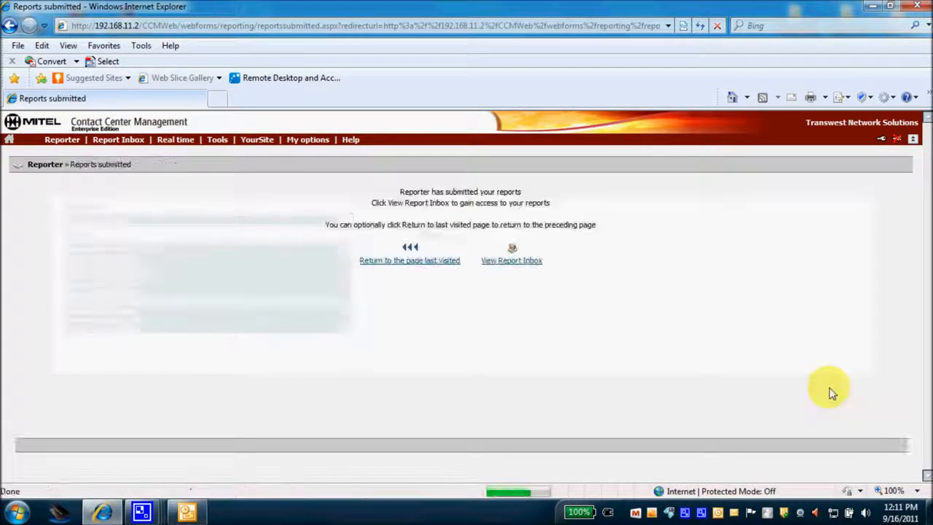
left_click(530, 261)
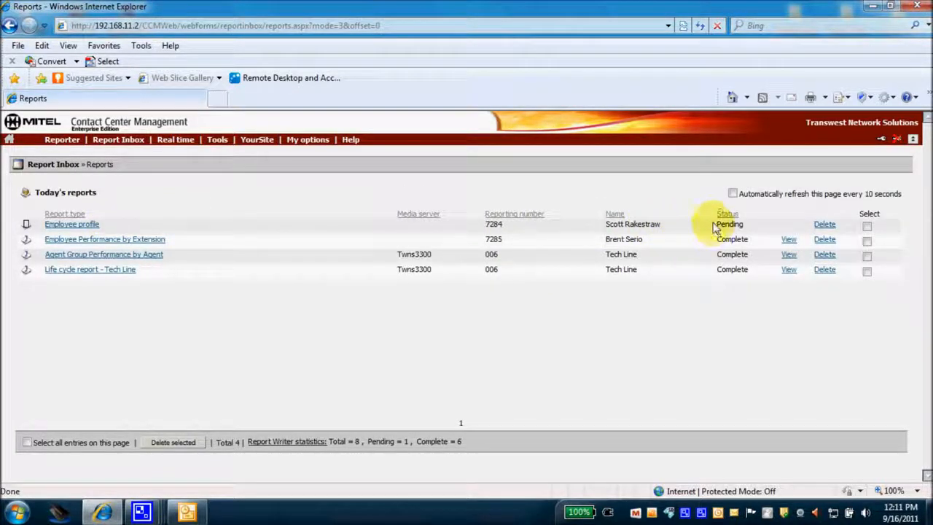
left_click(700, 26)
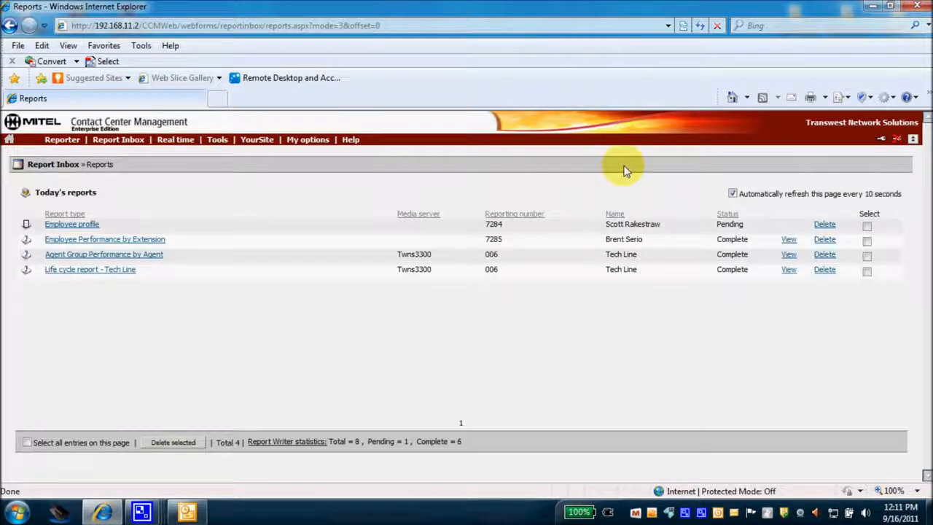
left_click(732, 193)
left_click(700, 26)
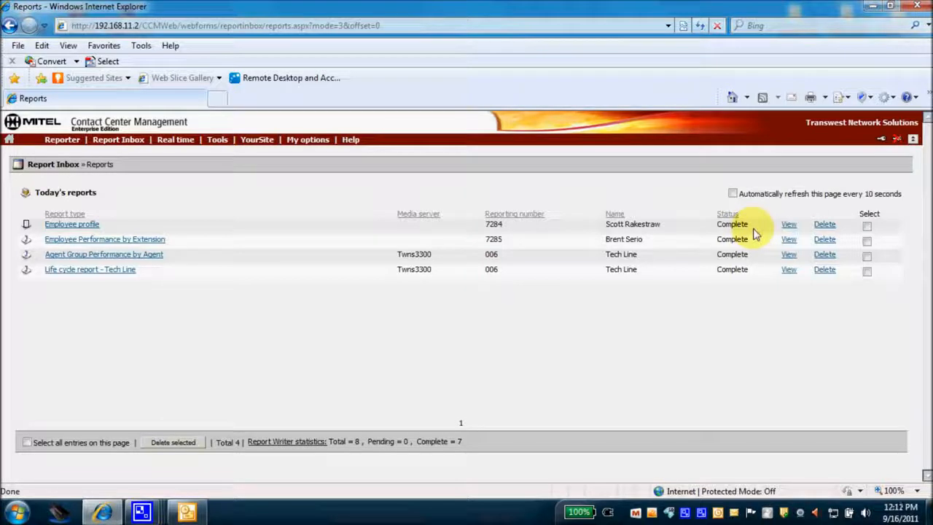
left_click(789, 224)
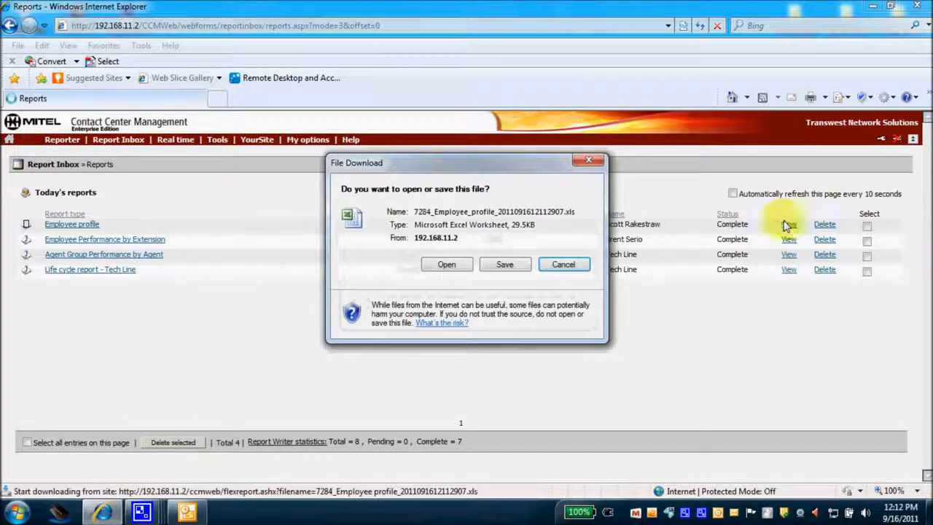
Open the Employee profile workbook for 7284 in Excel, review it, then close Excel
left_click(458, 273)
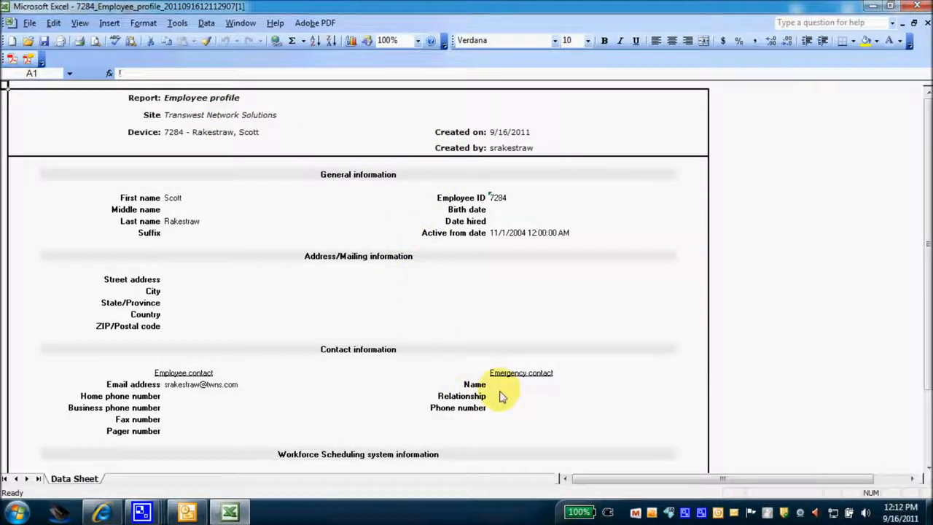
left_click(915, 6)
Open the Voice Agent reports form and expand its Report type list
left_click(59, 139)
mouse_move(61, 160)
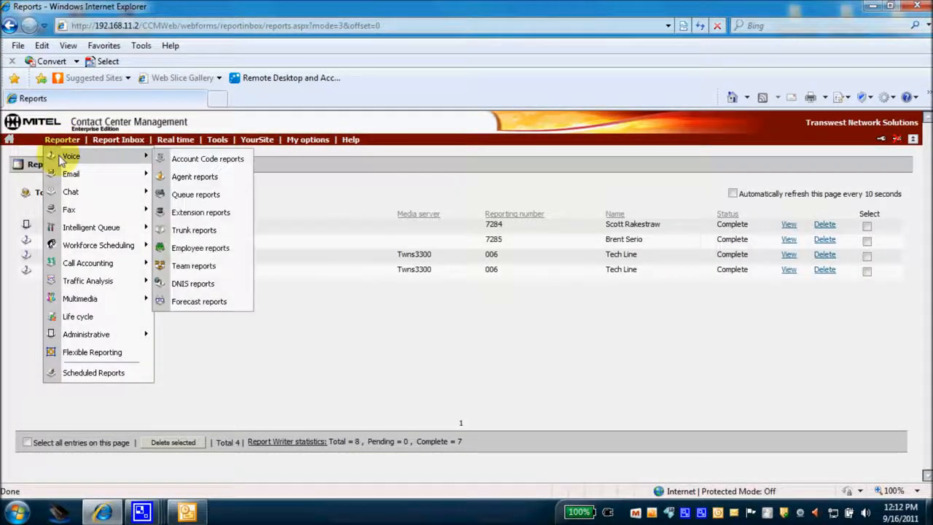
left_click(179, 177)
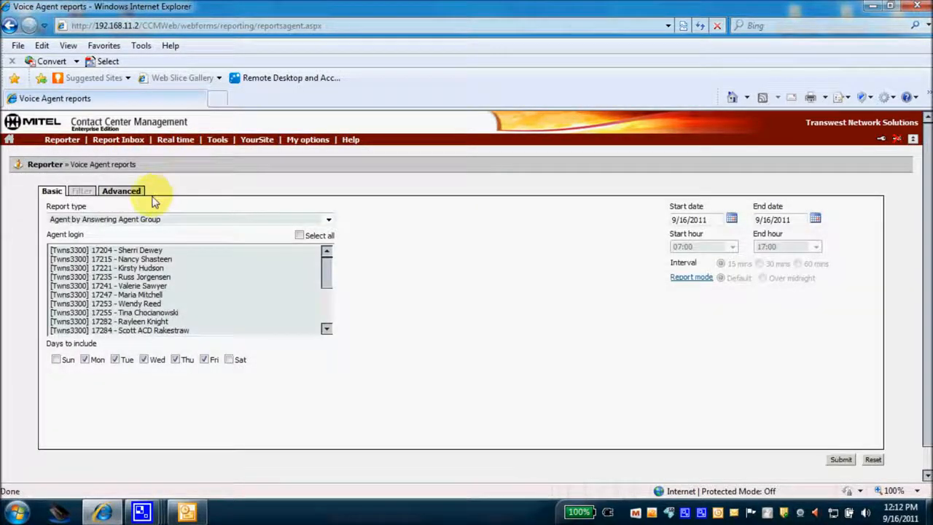
left_click(328, 220)
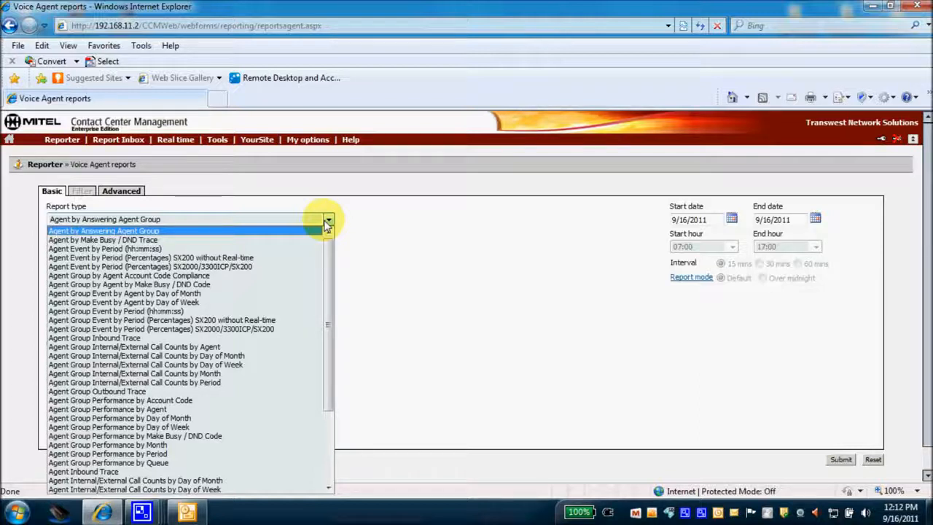
mouse_move(327, 243)
left_mouse_down()
mouse_move(327, 298)
mouse_move(329, 248)
left_mouse_up()
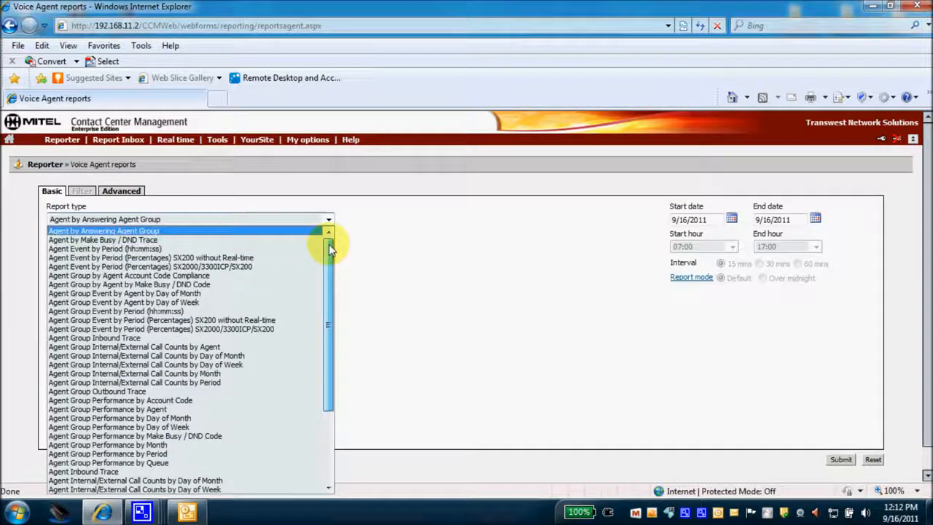
mouse_move(353, 143)
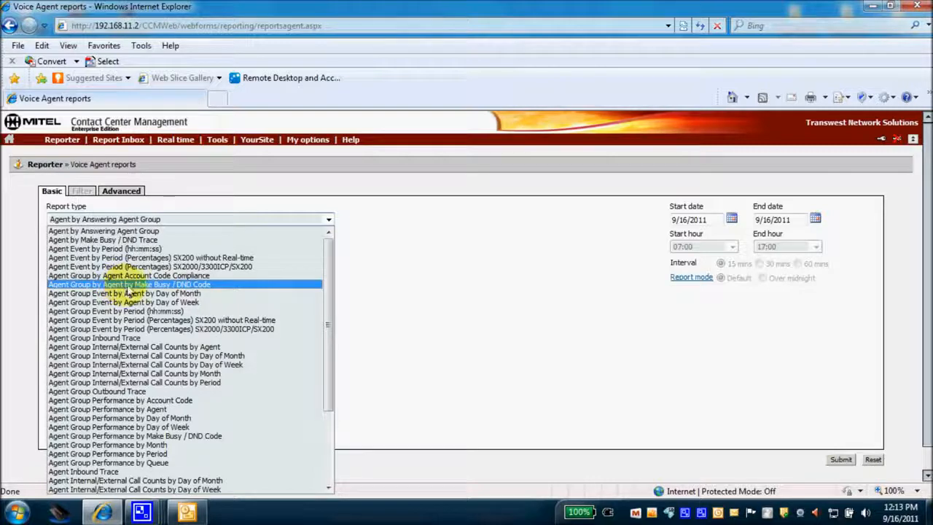
Choose Agent Group by Agent by Make Busy / DND Code for 006 - Tech Line, then show filters
left_click(128, 285)
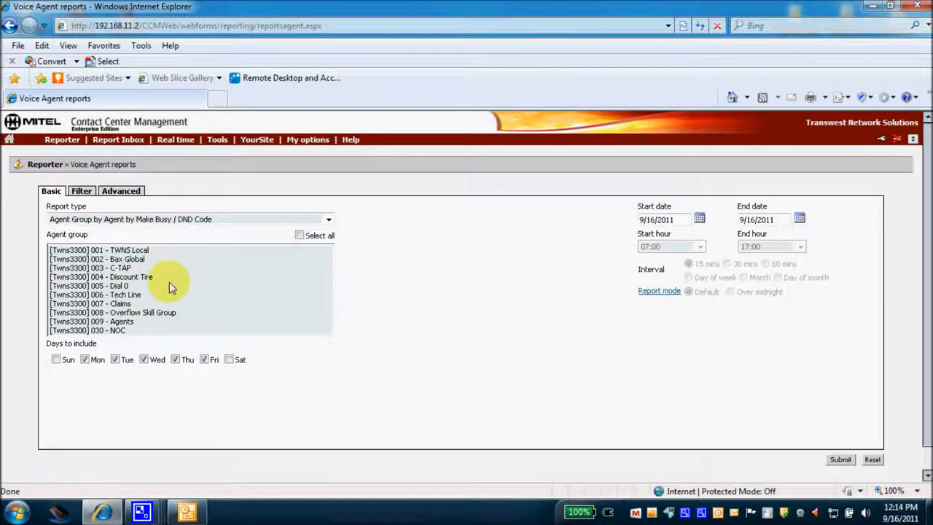
left_click(131, 295)
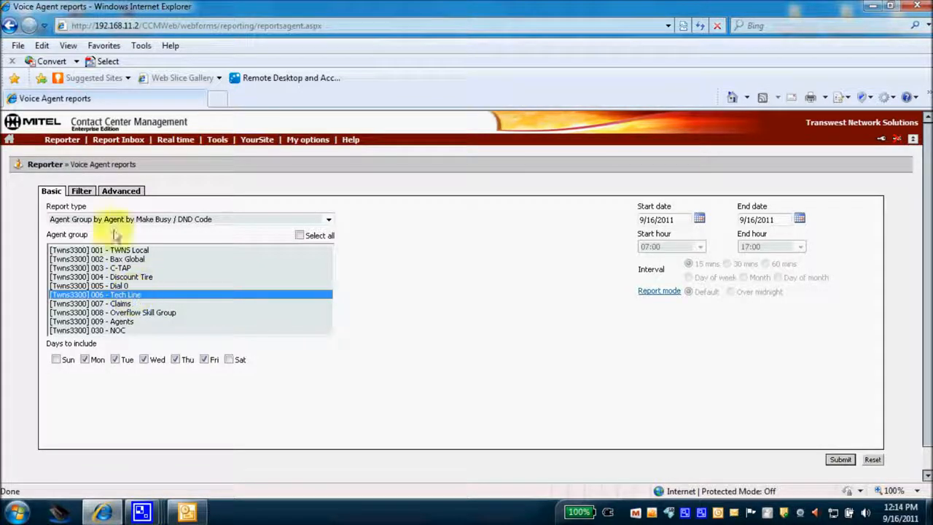
left_click(82, 192)
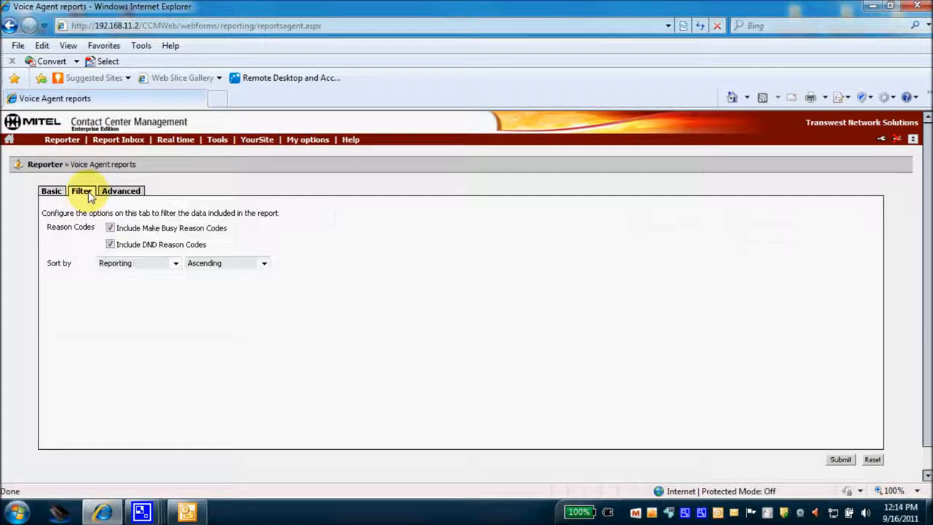
Uncheck Include DND Reason Codes and switch to the report's Advanced options
left_click(110, 245)
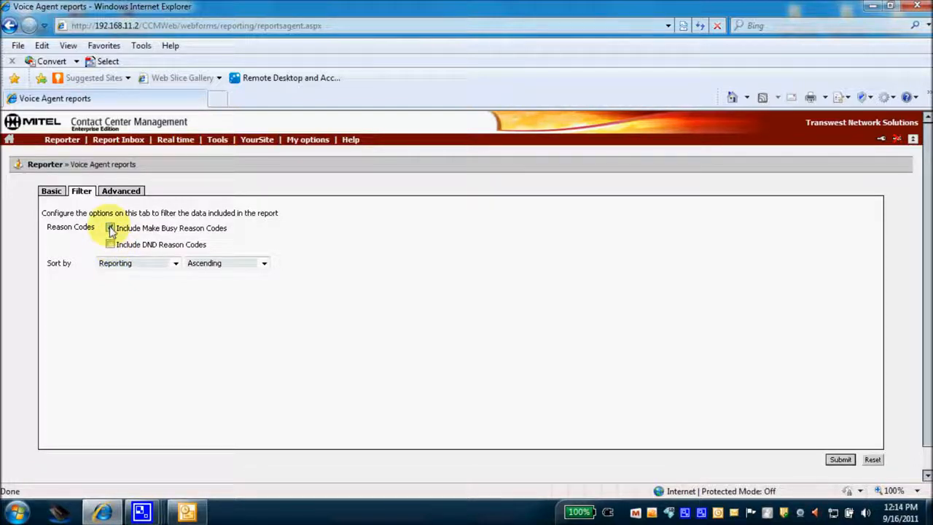
left_click(122, 192)
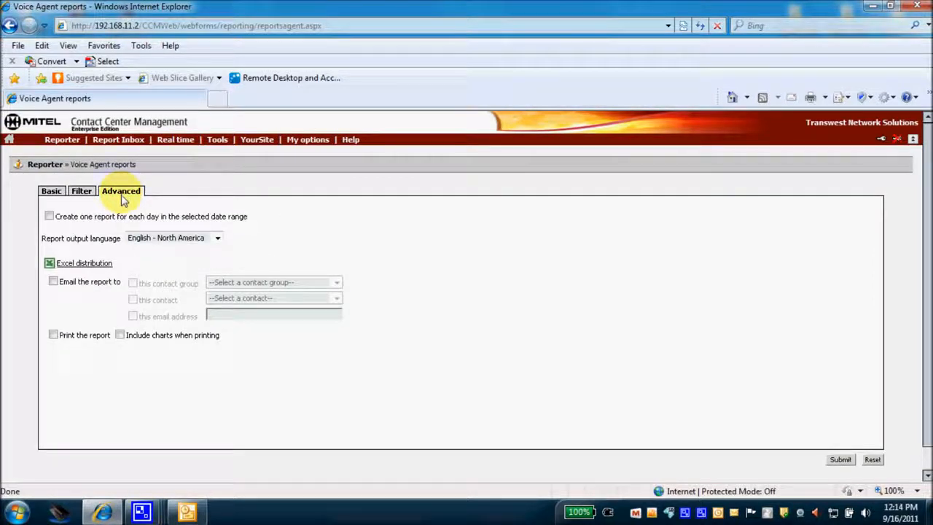
Email the finished report to a single chosen contact instead of a contact group
left_click(53, 281)
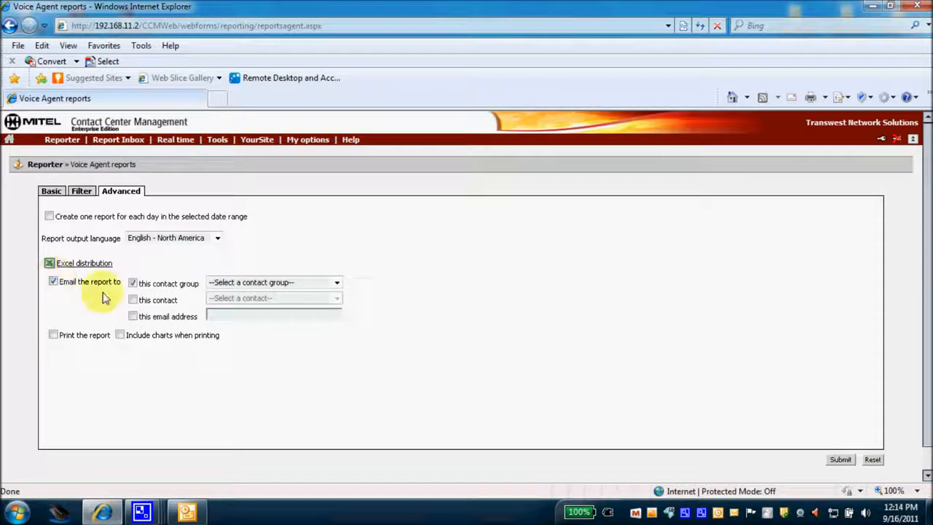
left_click(134, 284)
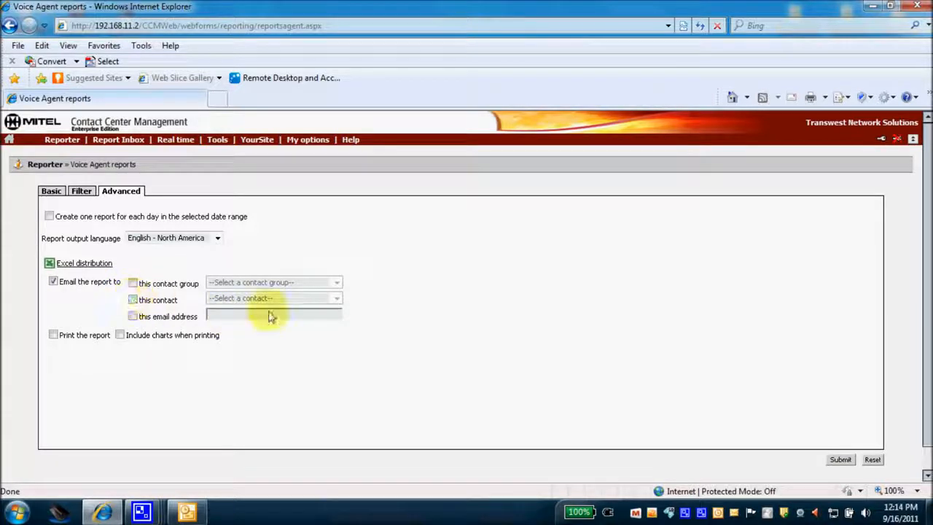
left_click(134, 141)
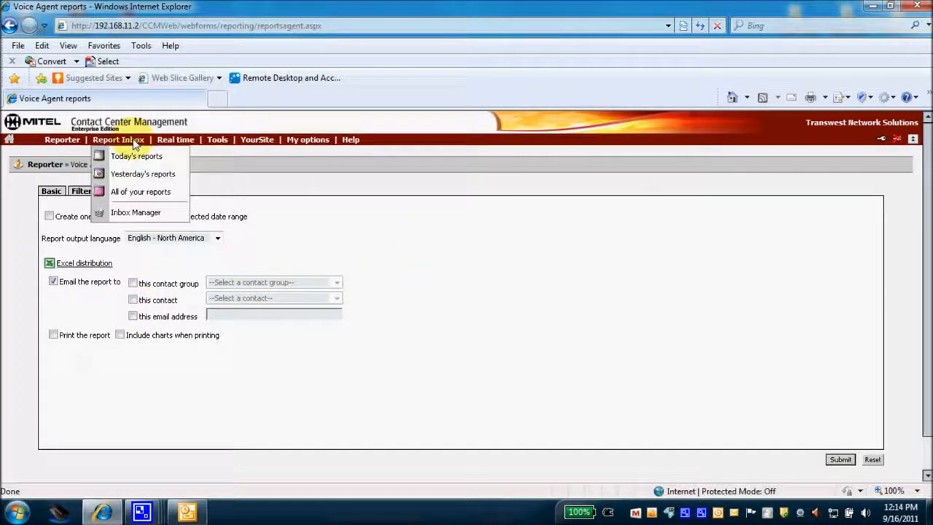
left_click(133, 299)
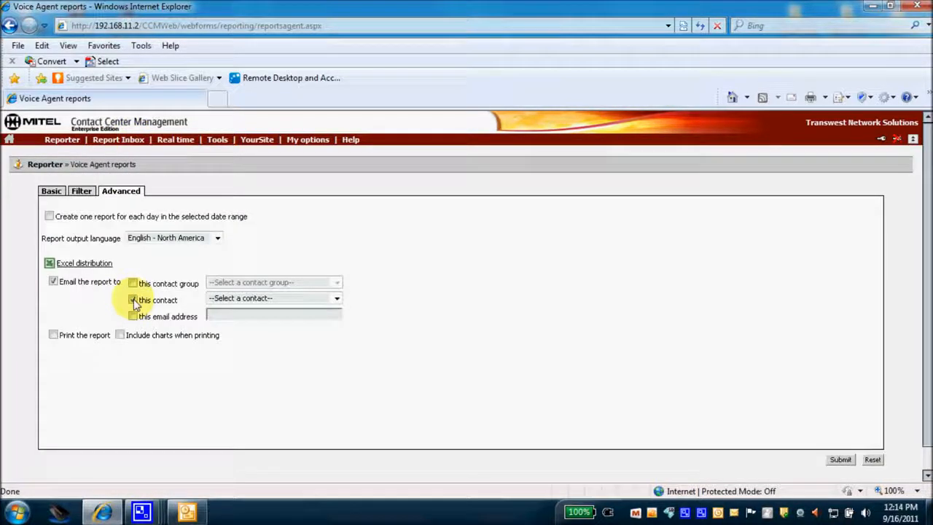
left_click(335, 298)
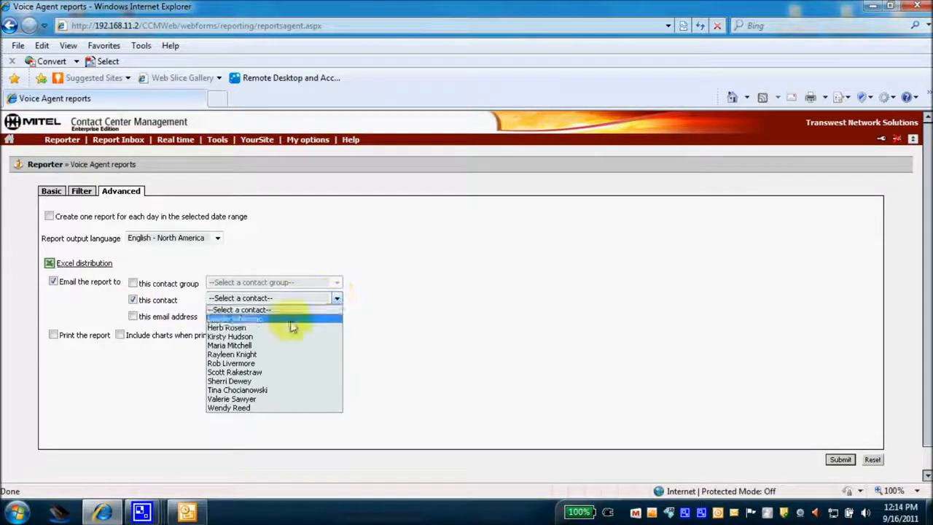
left_click(247, 372)
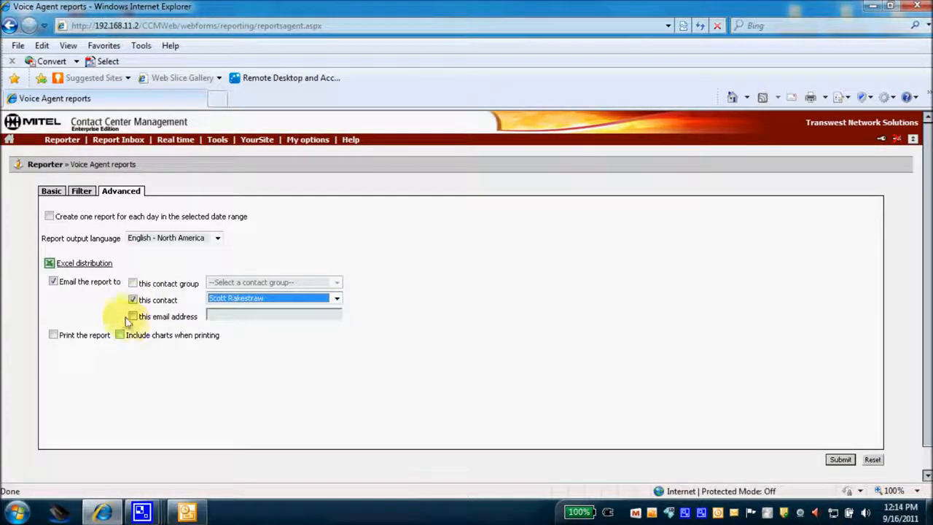
Try an extra email address, then clear and uncheck it, and submit the Voice Agent report
left_click(133, 317)
left_click(221, 317)
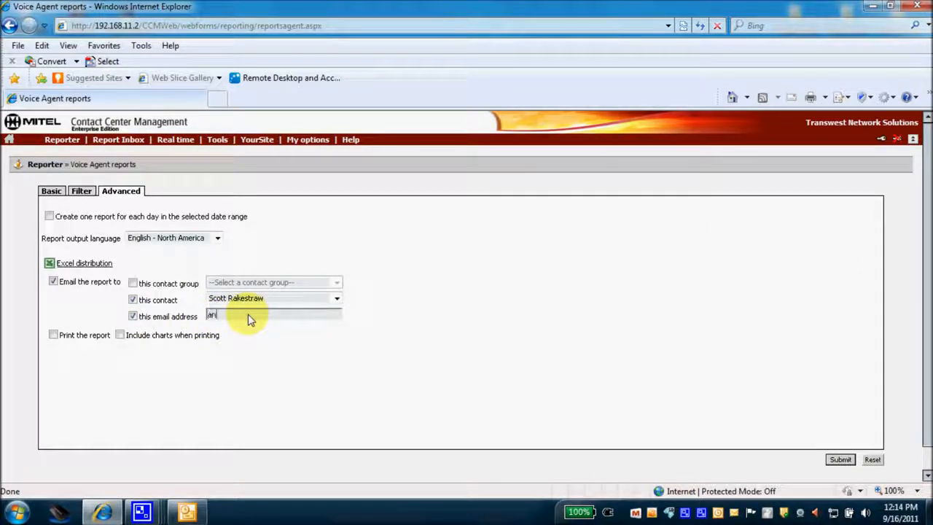
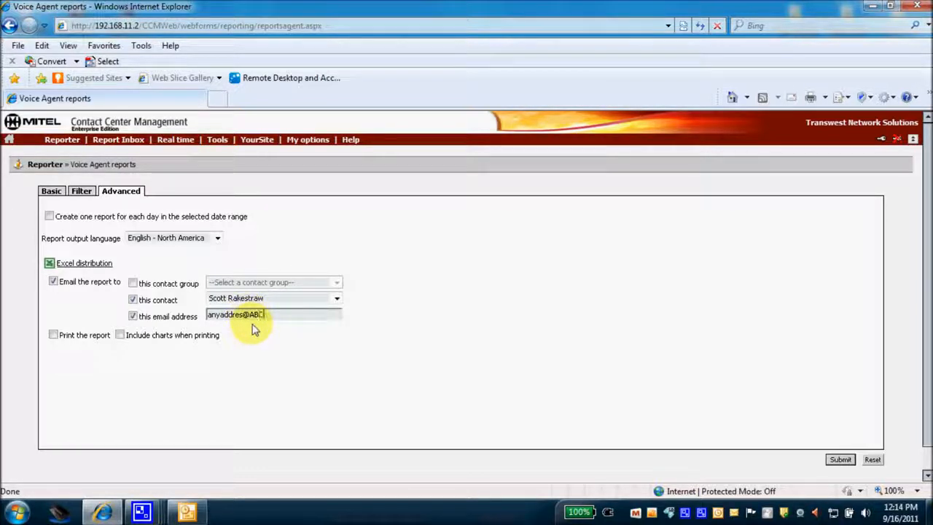
left_click_drag(285, 318, 188, 314)
key("BackSpace")
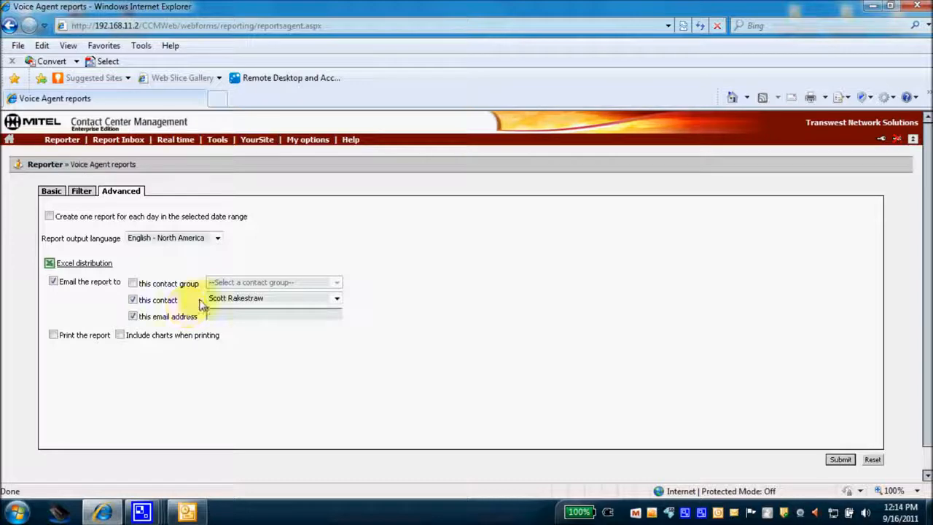
left_click(132, 316)
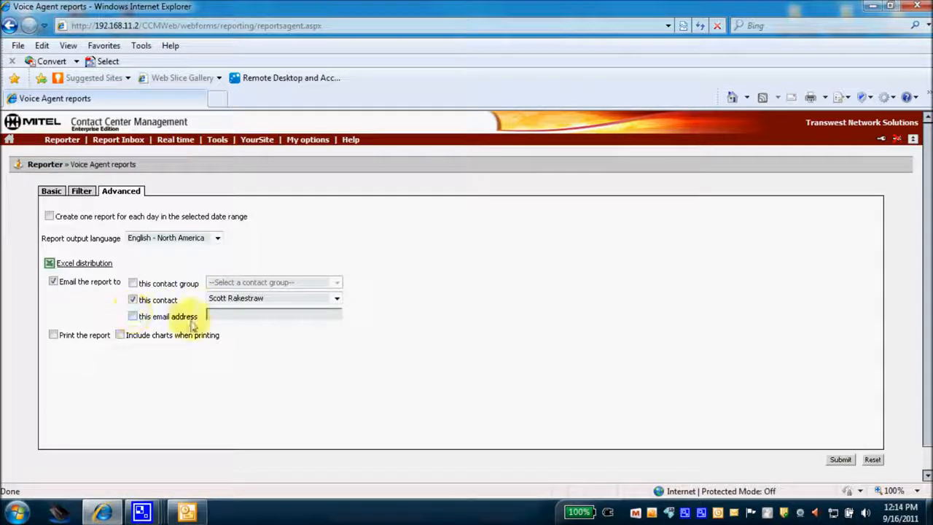
left_click(839, 460)
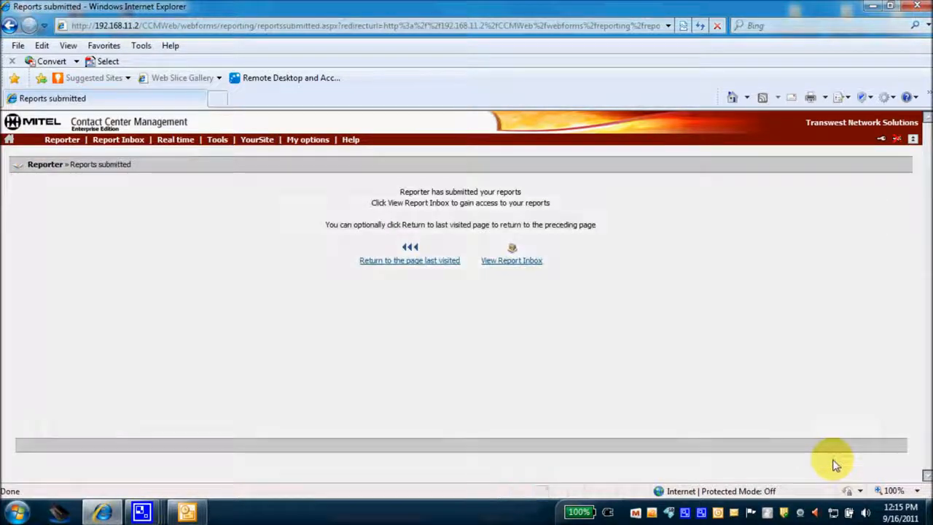
Open today's Report Inbox from the confirmation page and refresh it so report statuses update
left_click(515, 261)
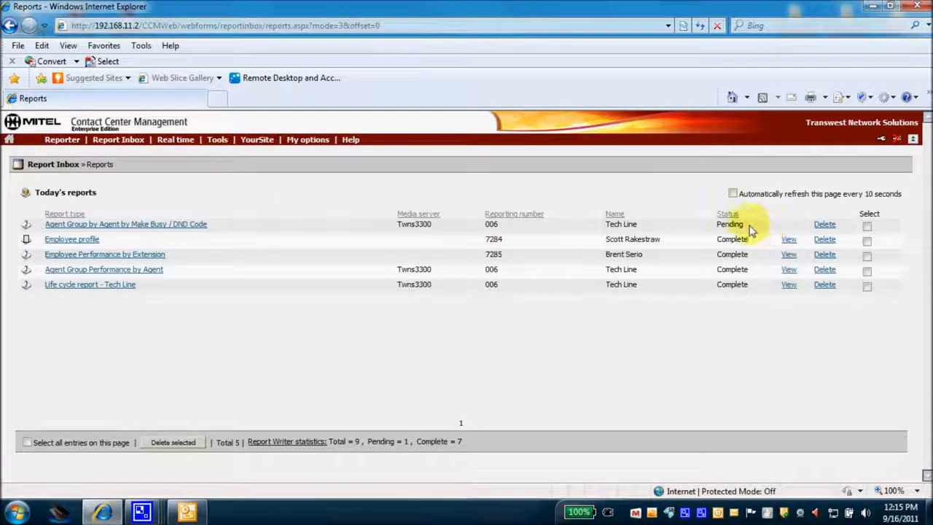
left_click(700, 26)
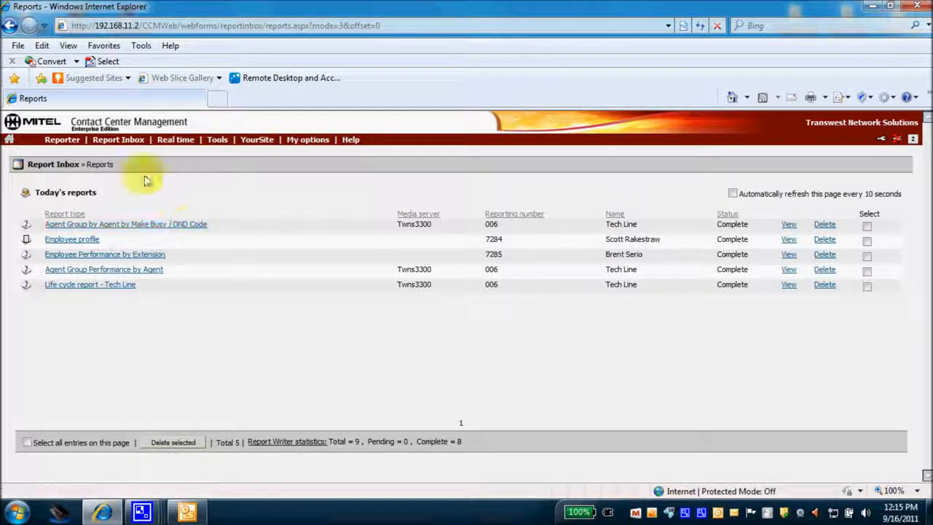
left_click(62, 140)
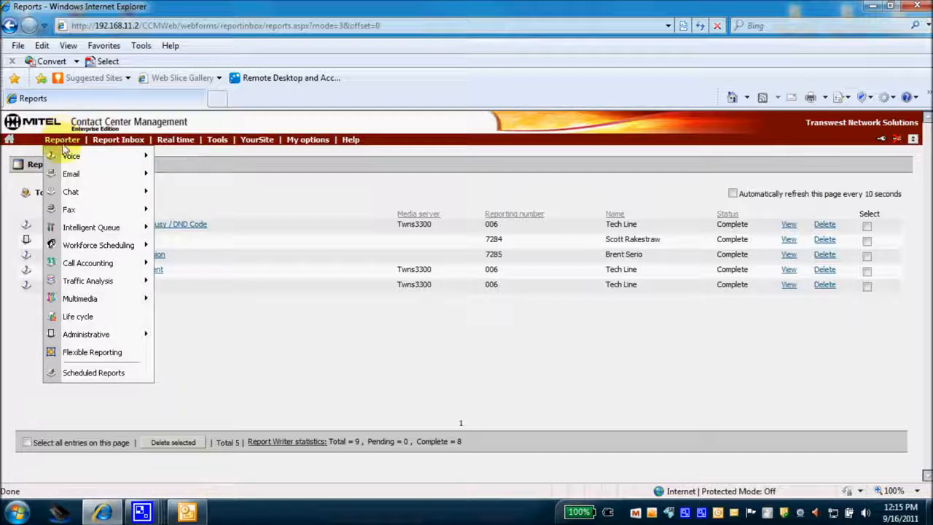
mouse_move(104, 145)
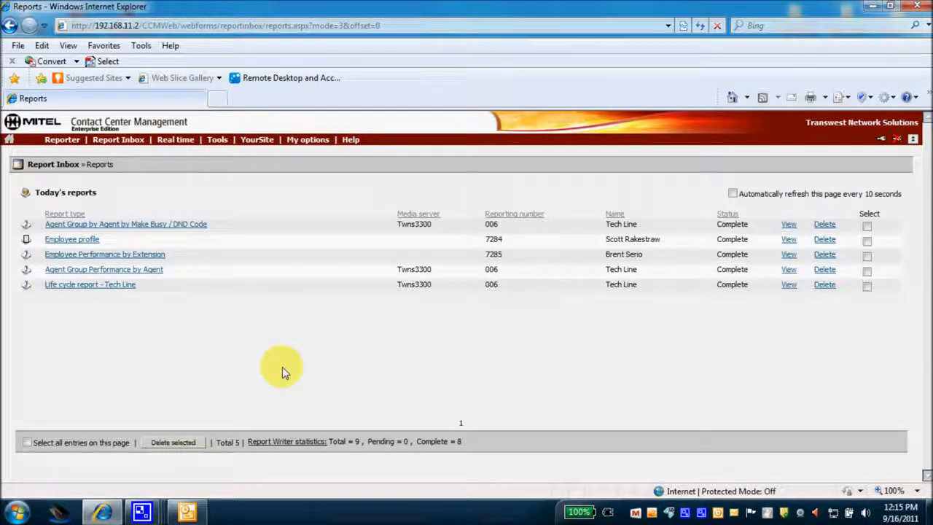
left_click(867, 226)
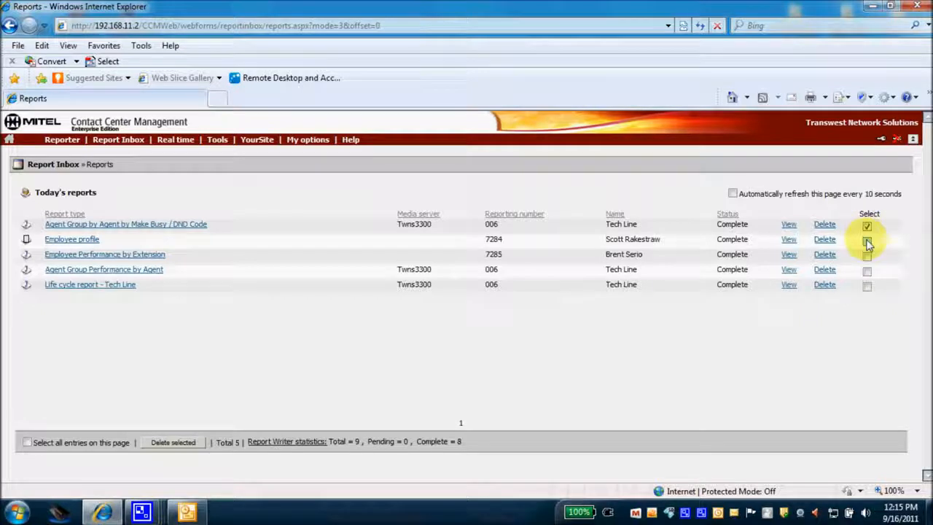
left_click(866, 240)
left_click(866, 256)
left_click(867, 271)
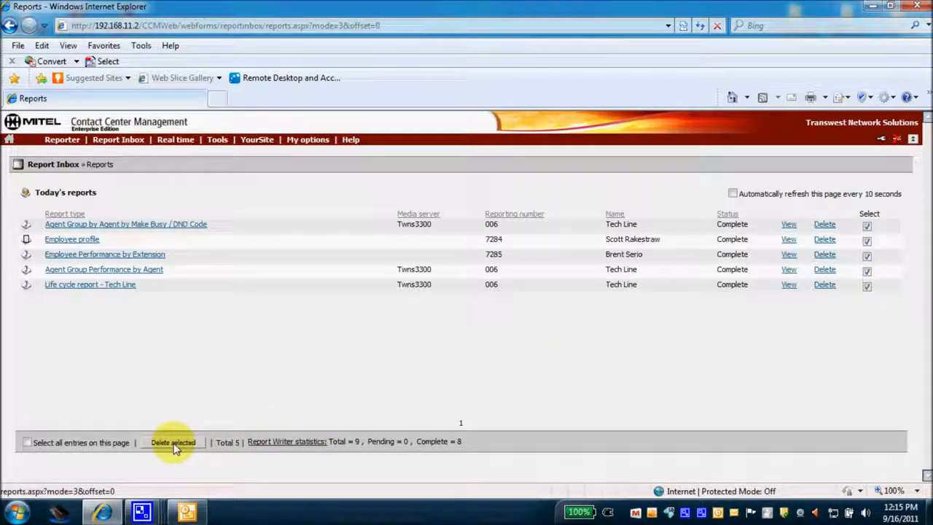
left_click(866, 286)
left_click(866, 271)
left_click(866, 256)
left_click(866, 240)
left_click(866, 226)
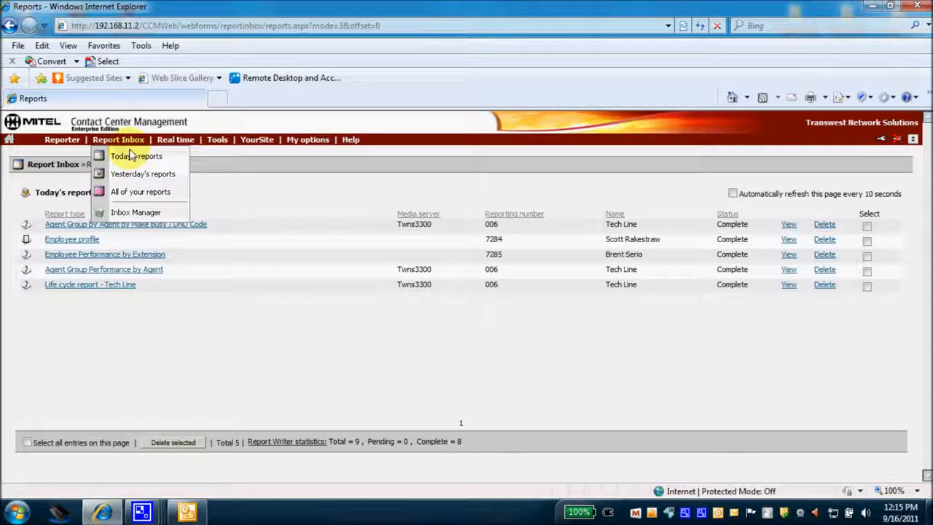
Open Report Inbox > Inbox Manager and dismiss the new-report notification
left_click(120, 211)
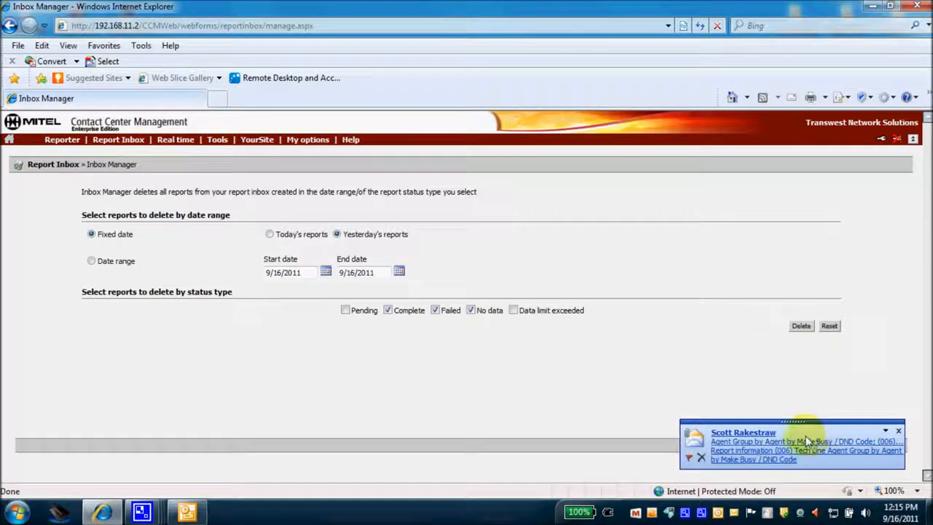
left_click(899, 432)
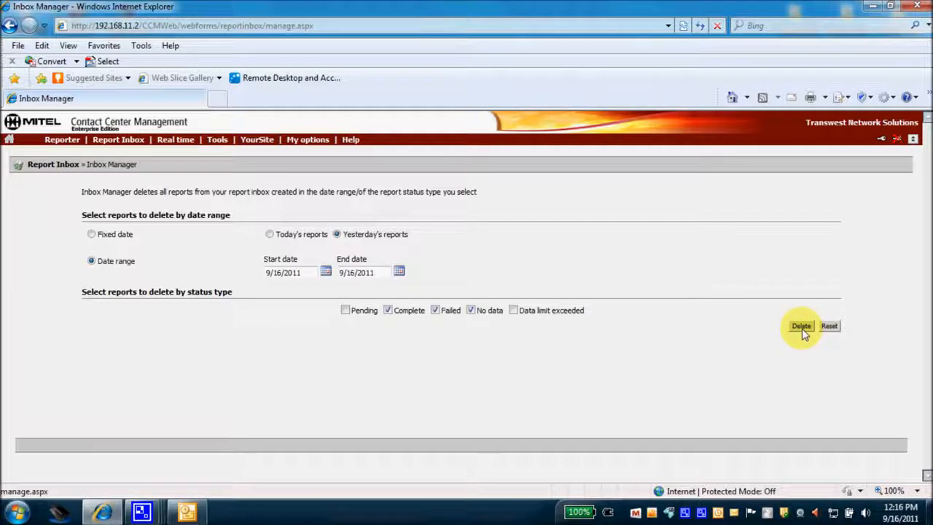
Return to today's reports, then view the available Voice report types under Reporter
mouse_move(134, 145)
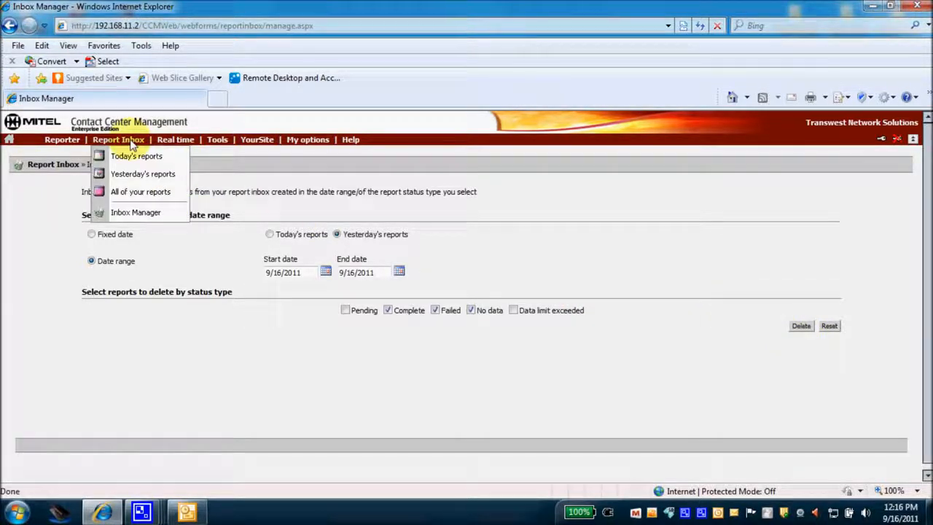
left_click(132, 155)
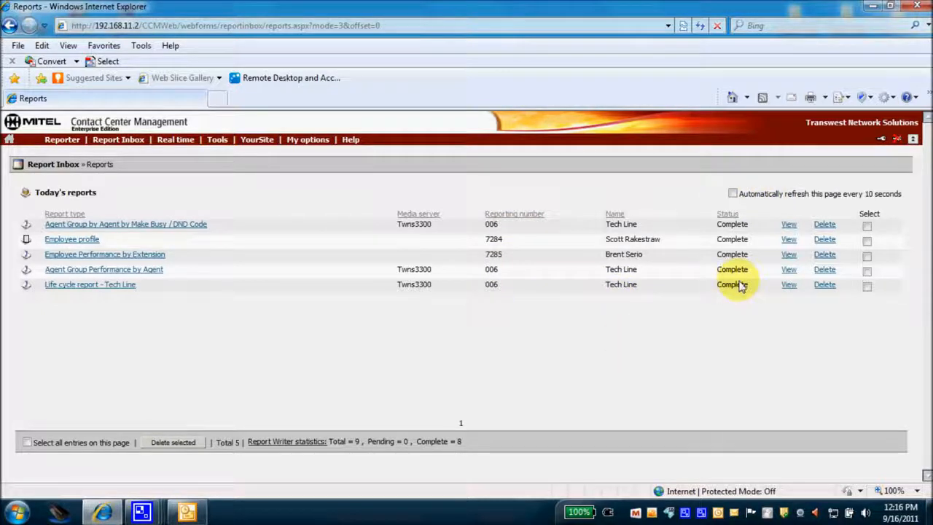
left_click(62, 143)
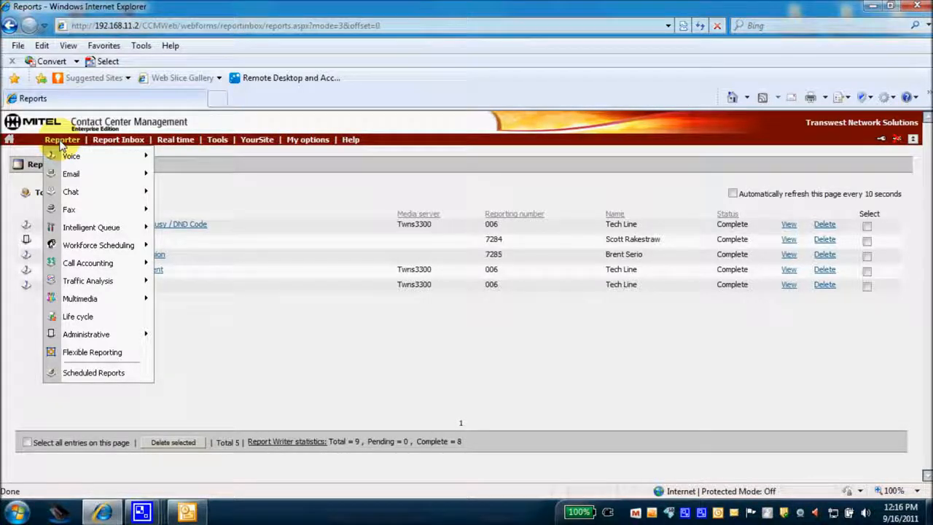
left_click(52, 140)
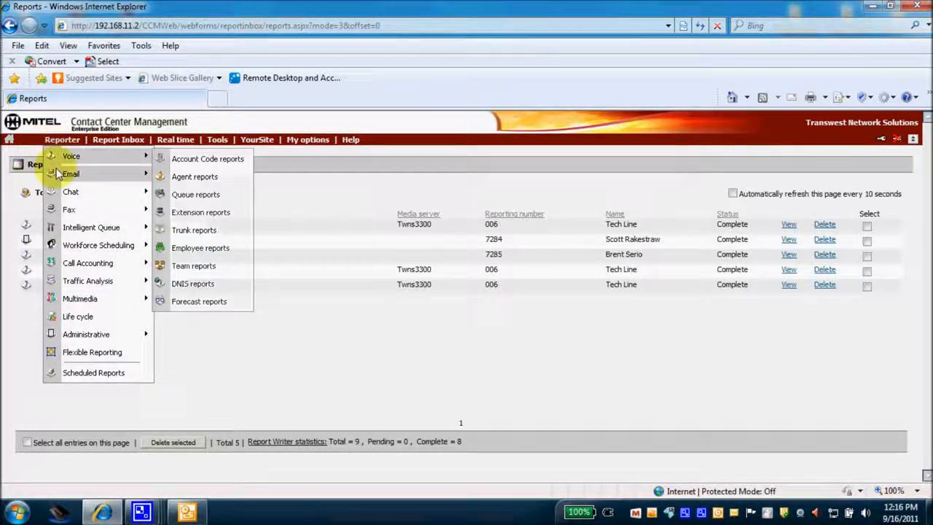
mouse_move(61, 214)
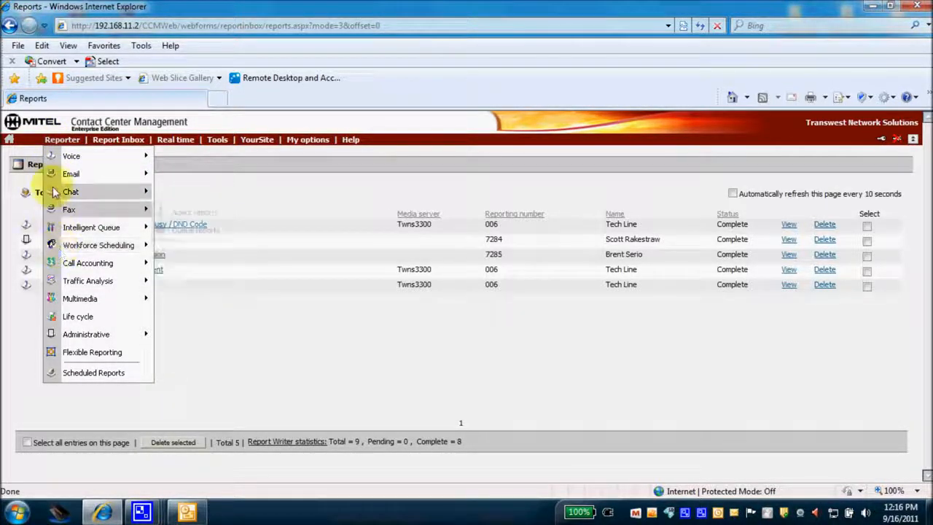
left_click(52, 140)
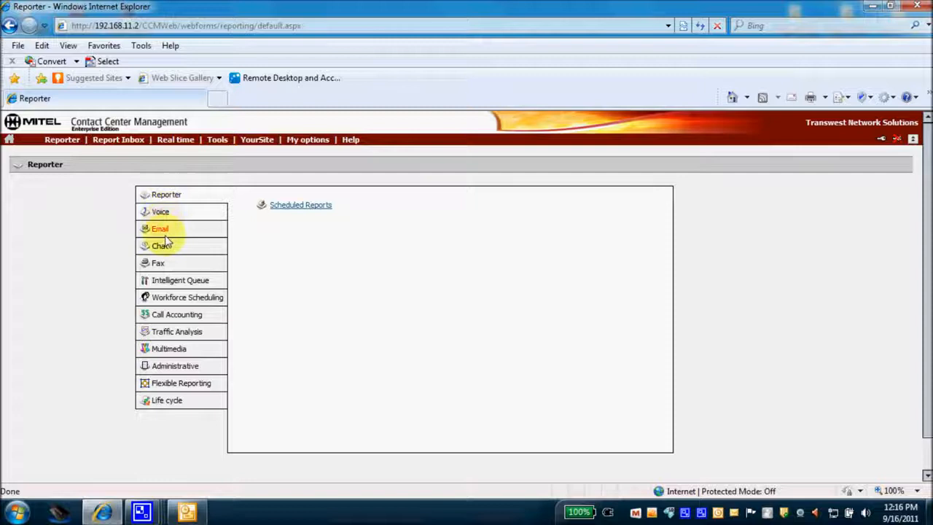
left_click(160, 211)
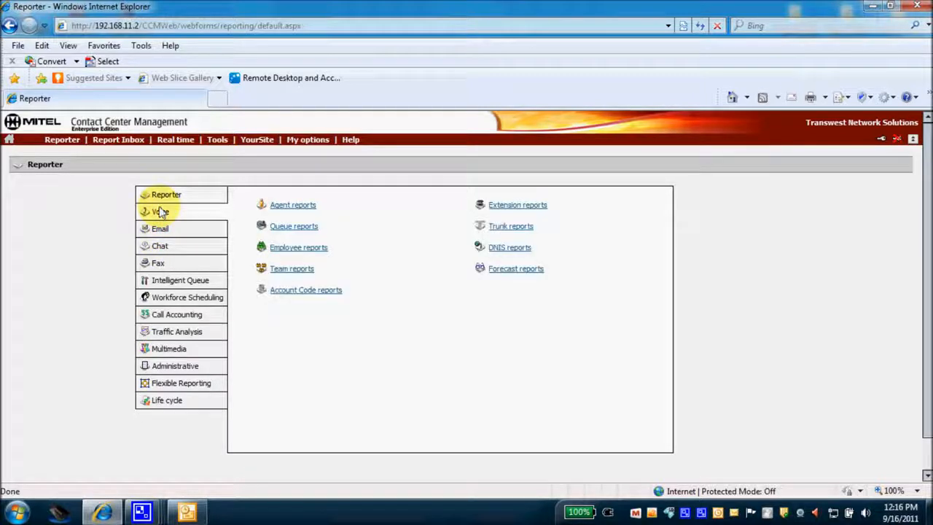
Go to the Reporter > Scheduled Reports page
left_click(64, 140)
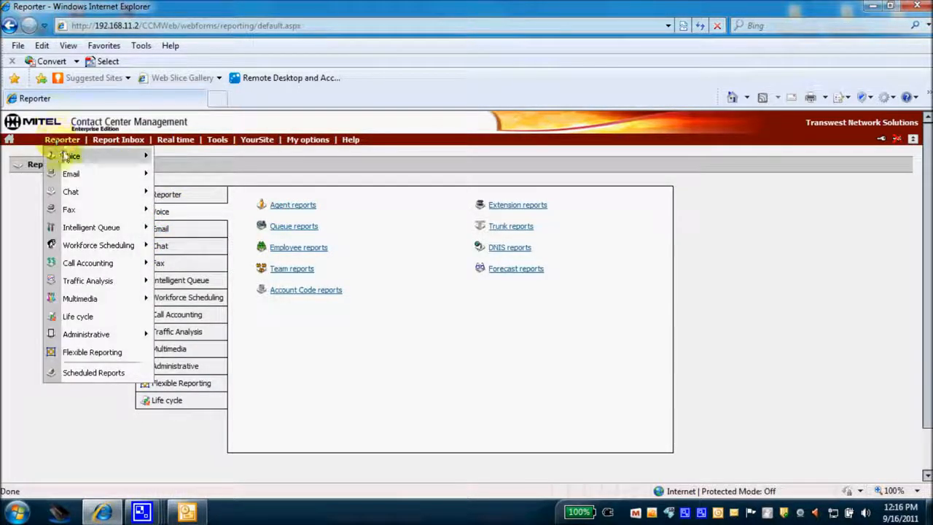
mouse_move(102, 156)
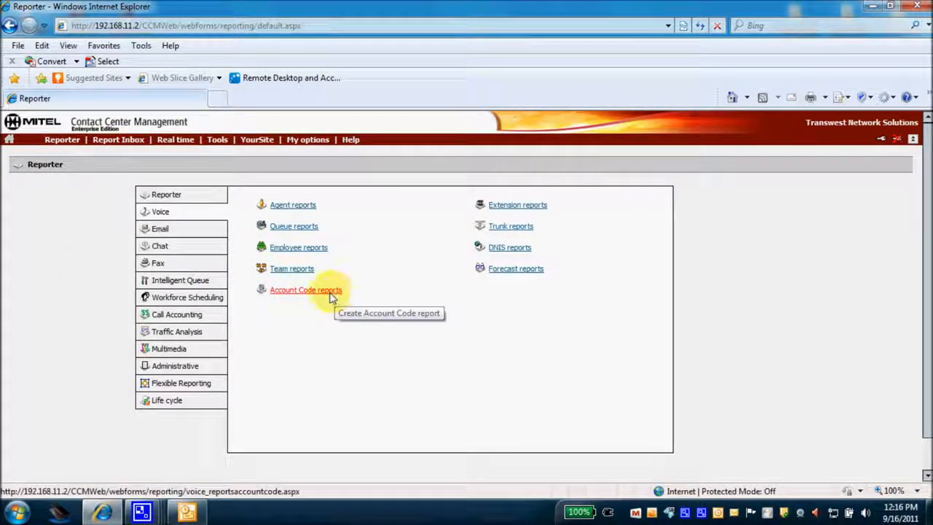
mouse_move(56, 144)
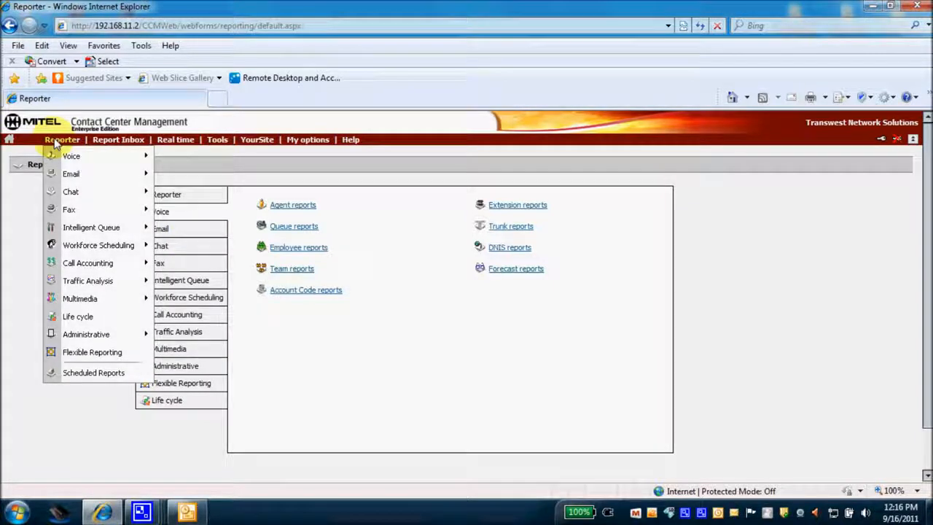
left_click(73, 375)
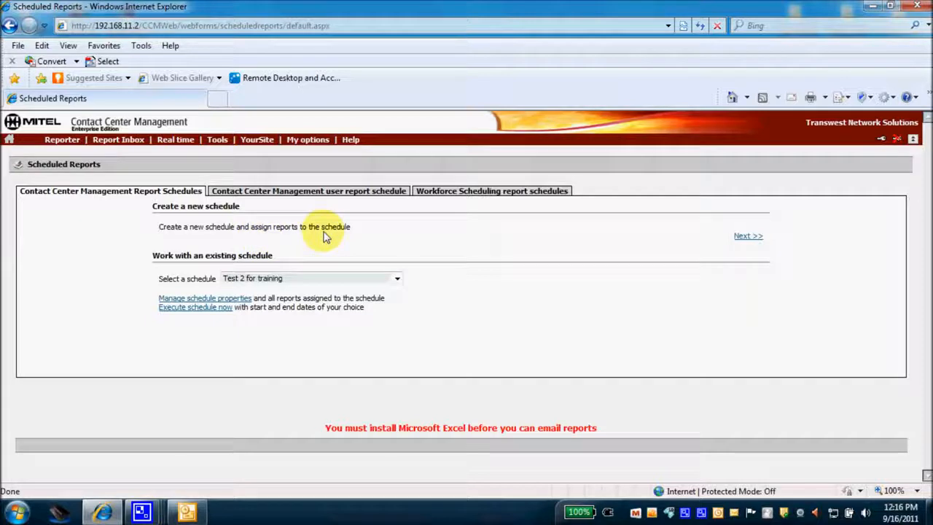
Create the 'fRDIAY REPORTS' schedule running every Monday at 03:00, covering the previous day
left_click(744, 239)
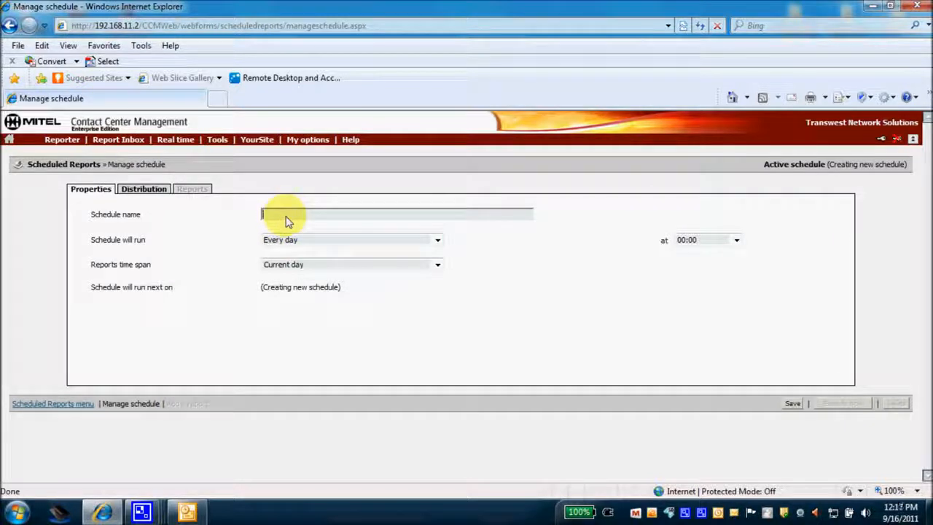
type("RDIAY REPORTS")
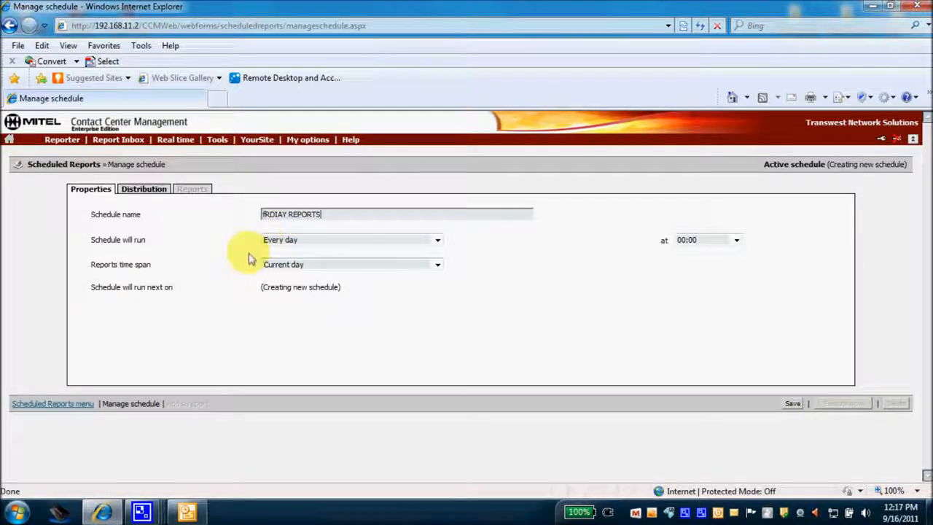
left_click(437, 243)
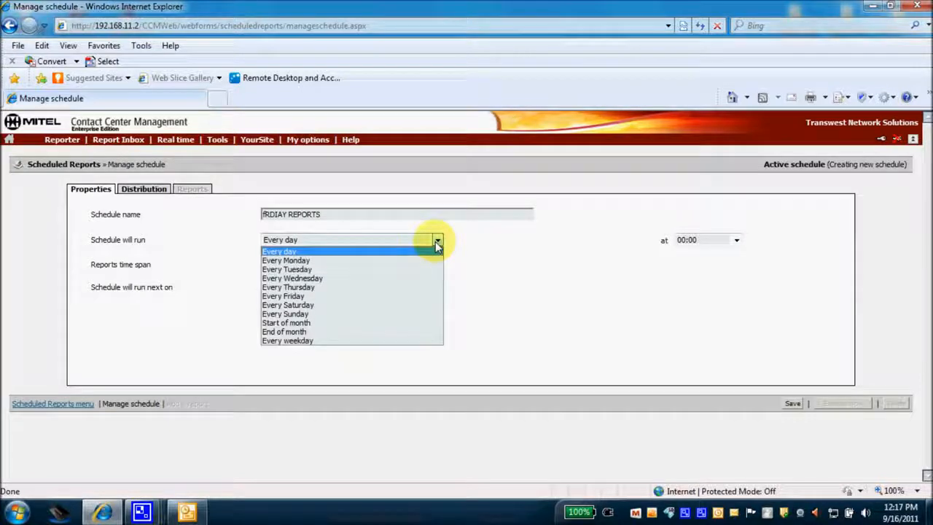
left_click(306, 266)
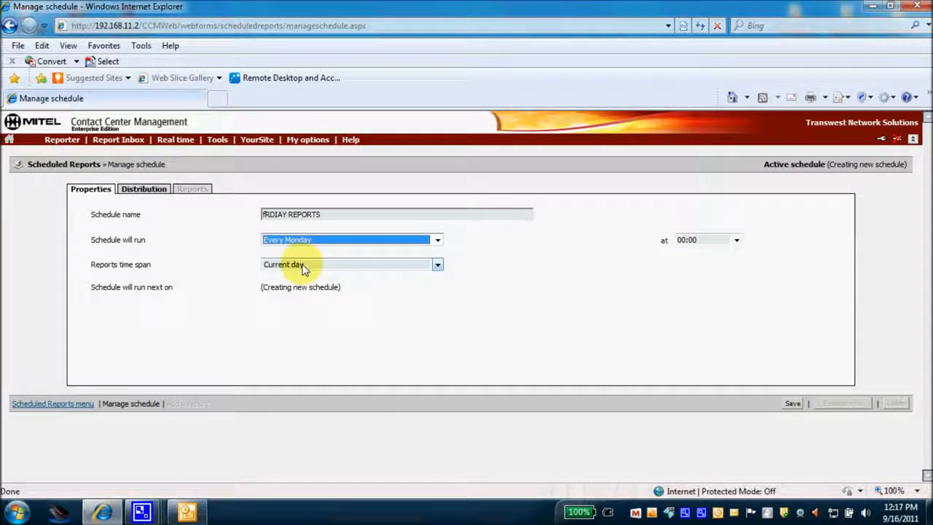
left_click(437, 265)
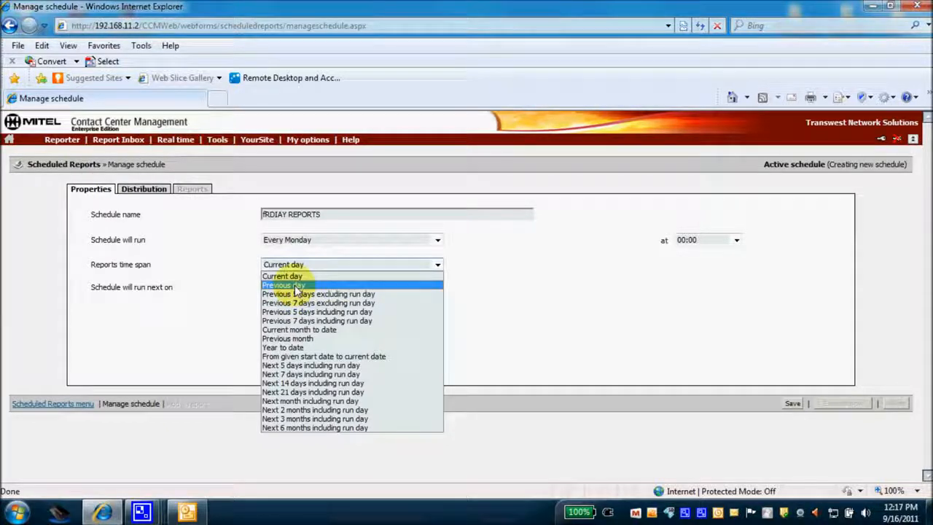
left_click(295, 286)
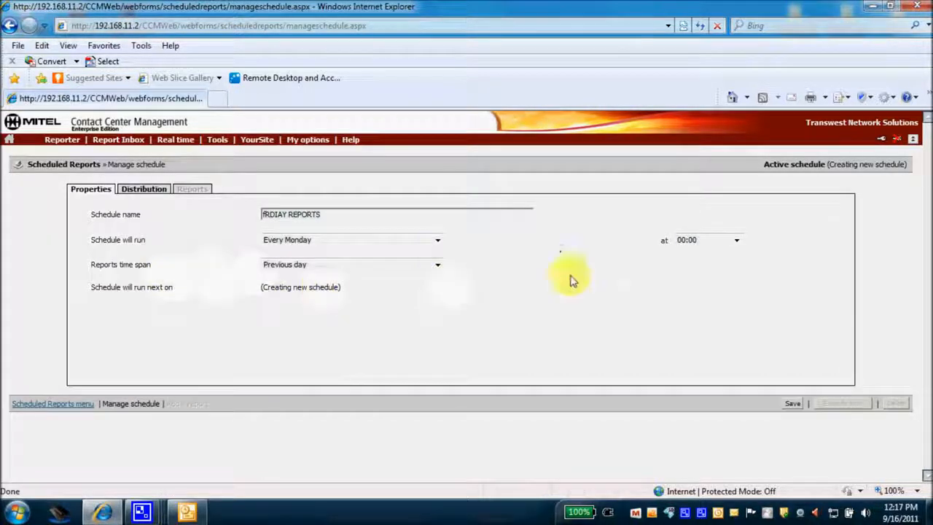
left_click(736, 241)
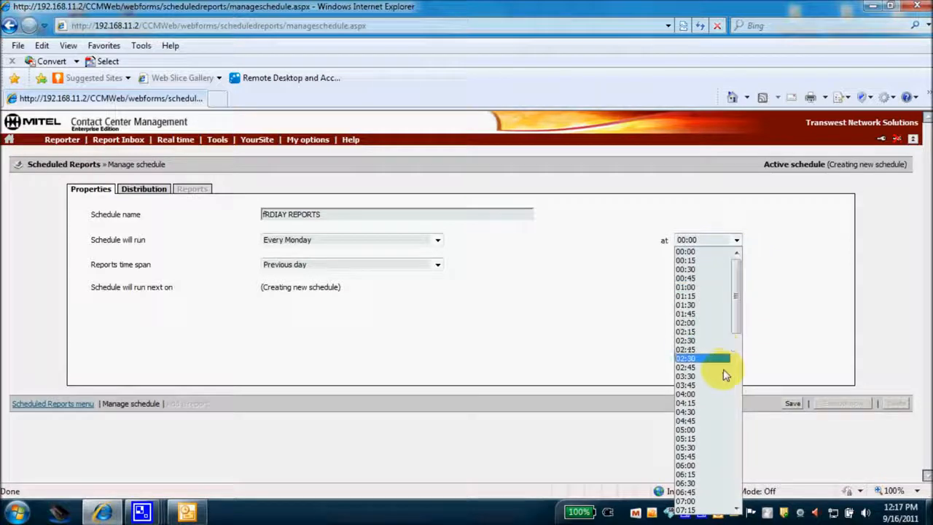
left_click(687, 358)
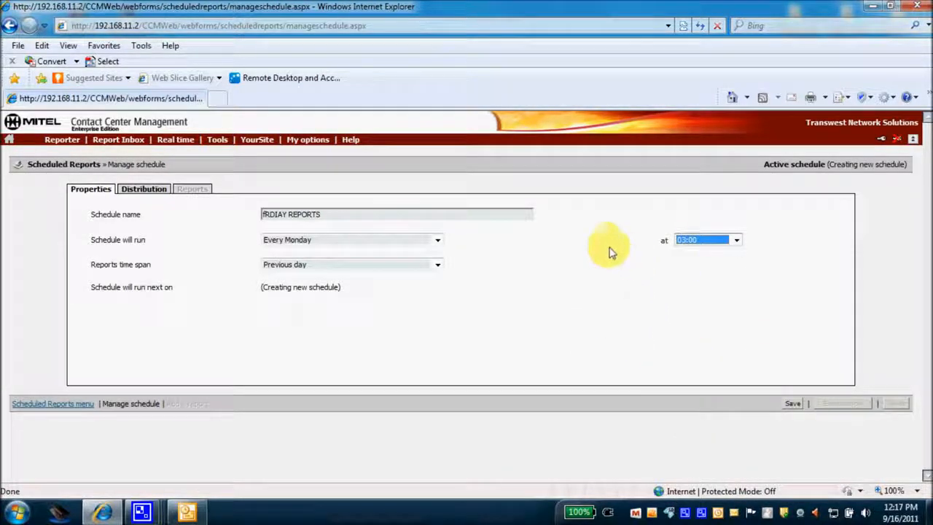
Under Distribution, enable 'Email the report to' 'this contact', choose a contact, and save the schedule
left_click(144, 189)
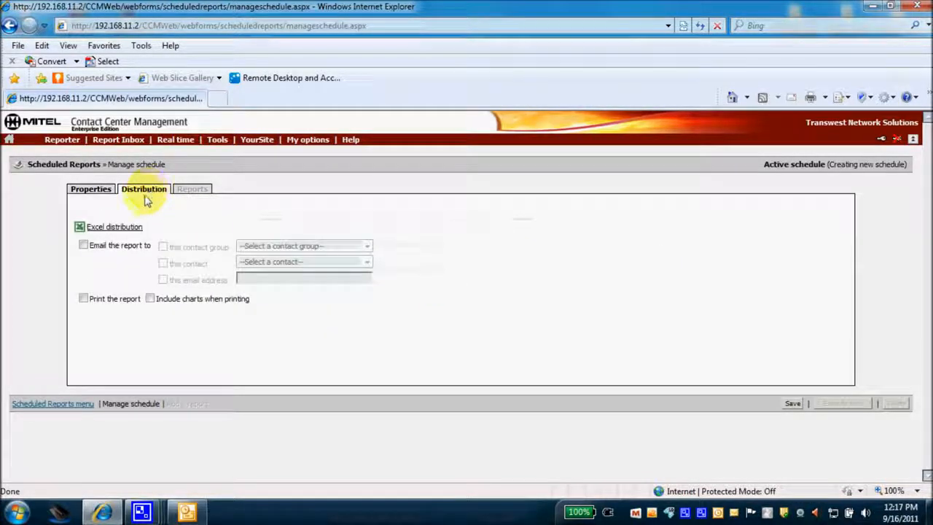
left_click(83, 244)
left_click(162, 246)
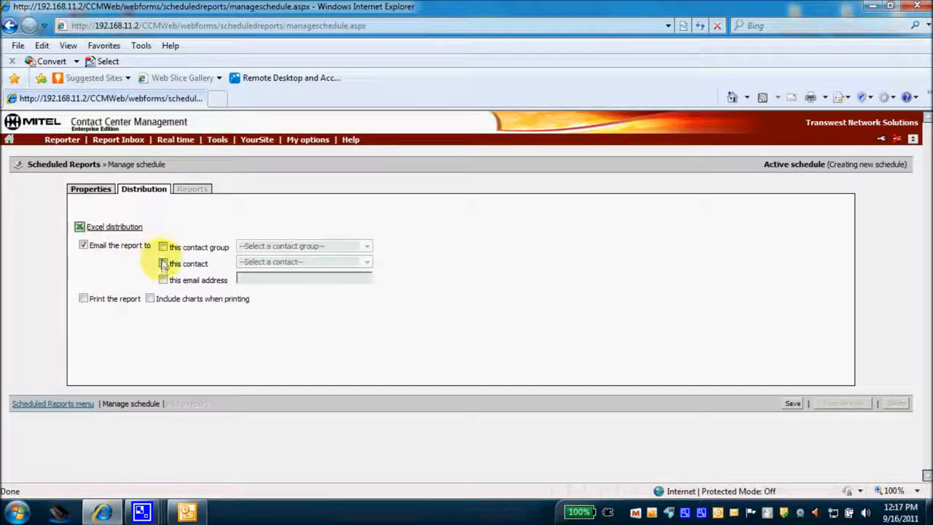
left_click(163, 263)
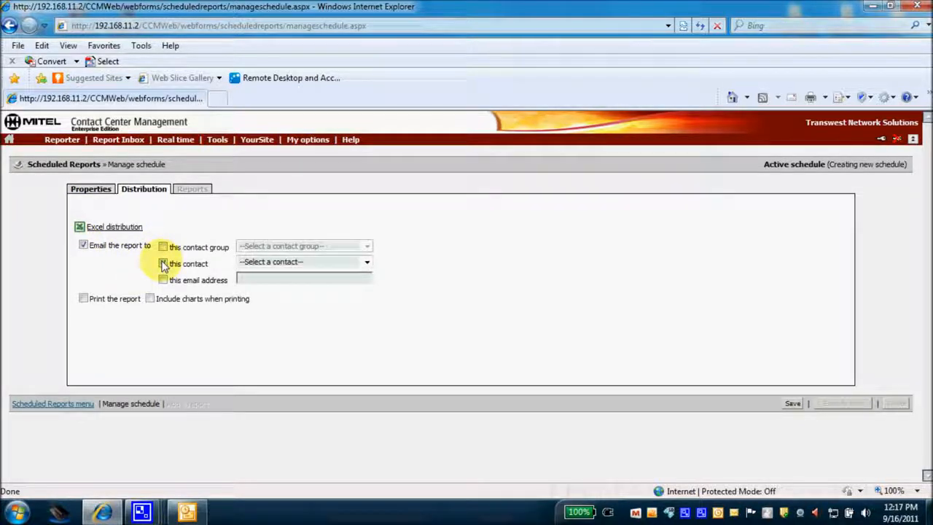
left_click(365, 265)
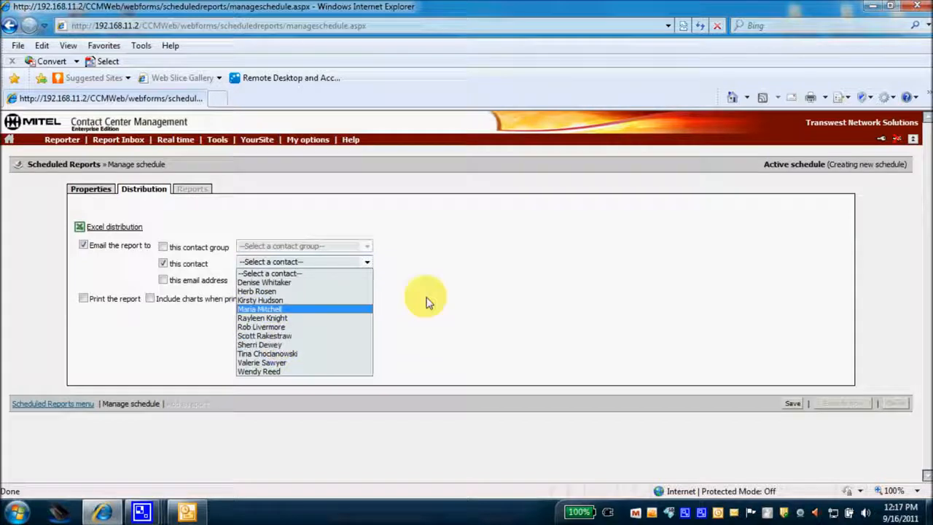
left_click(429, 303)
left_click(163, 263)
left_click(162, 281)
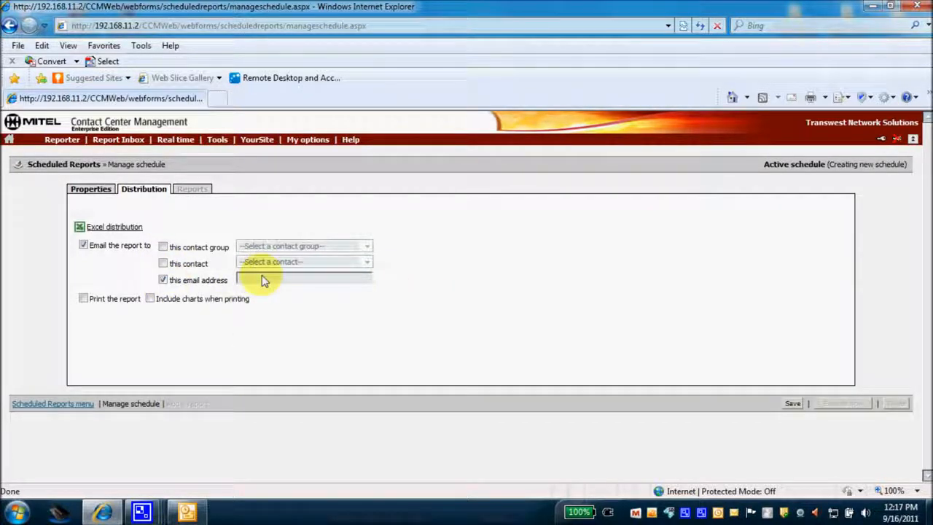
left_click(162, 263)
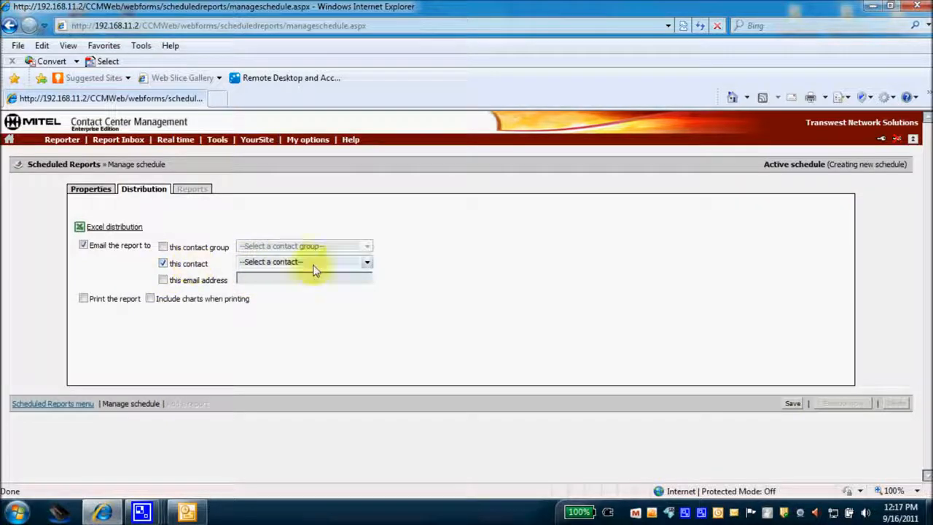
left_click(366, 264)
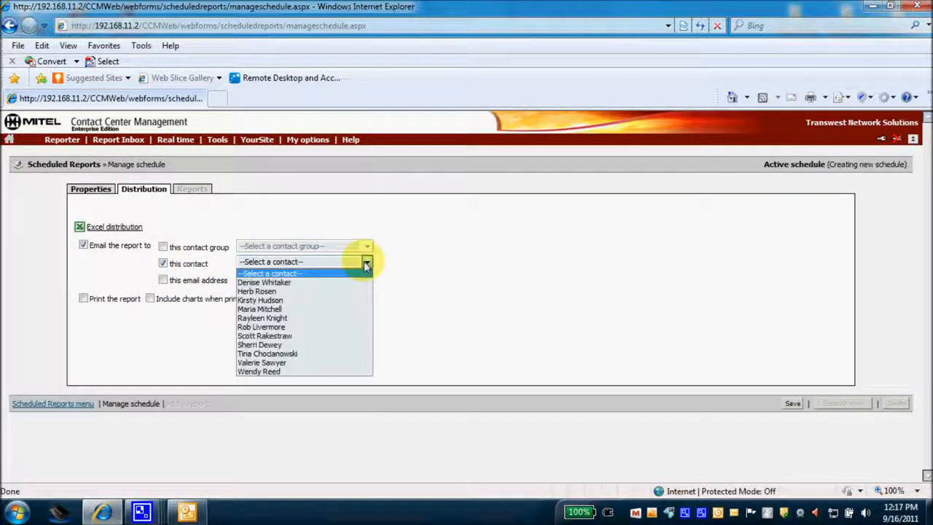
left_click(267, 336)
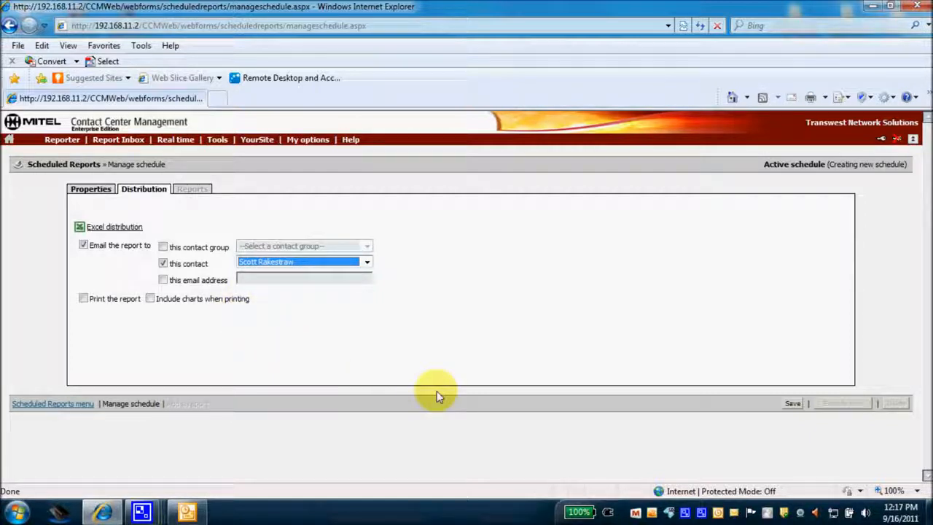
left_click(792, 404)
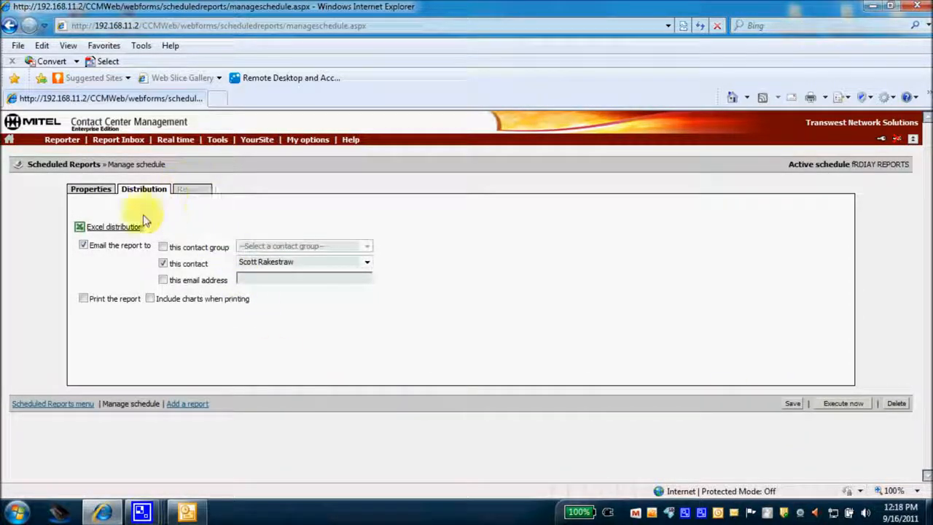
Add a report to the schedule via Reporter > Voice > Queue reports
left_click(188, 403)
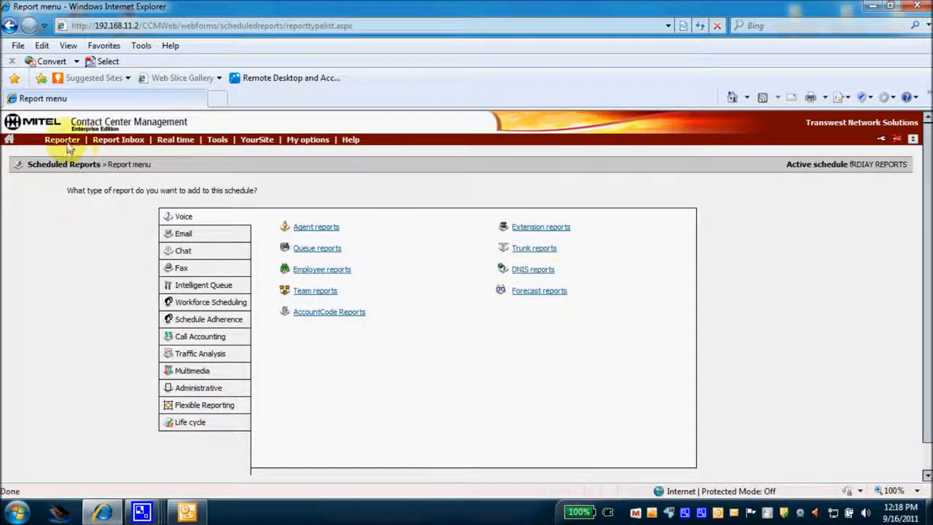
mouse_move(62, 140)
mouse_move(70, 156)
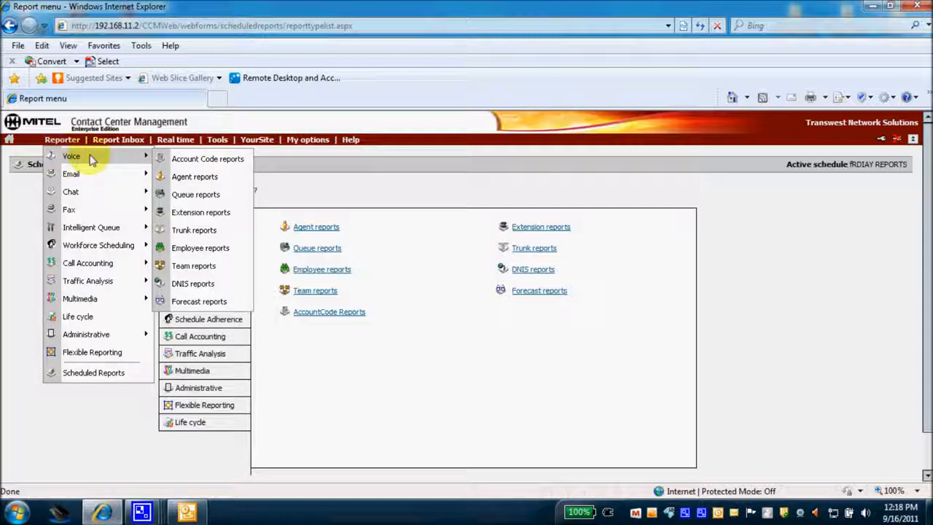
left_click(182, 193)
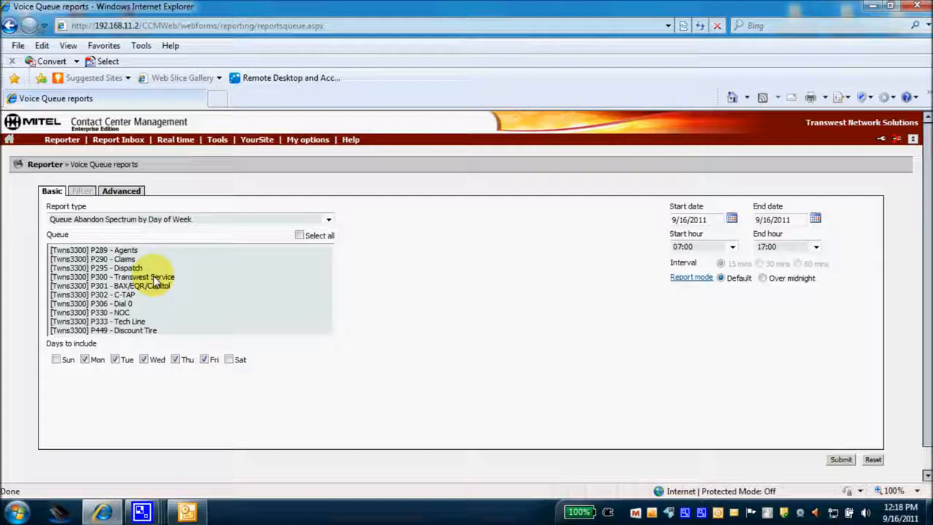
Select the [Twns3300] P333 - Tech Line queue, keep today's start date, and submit the report
left_click(141, 322)
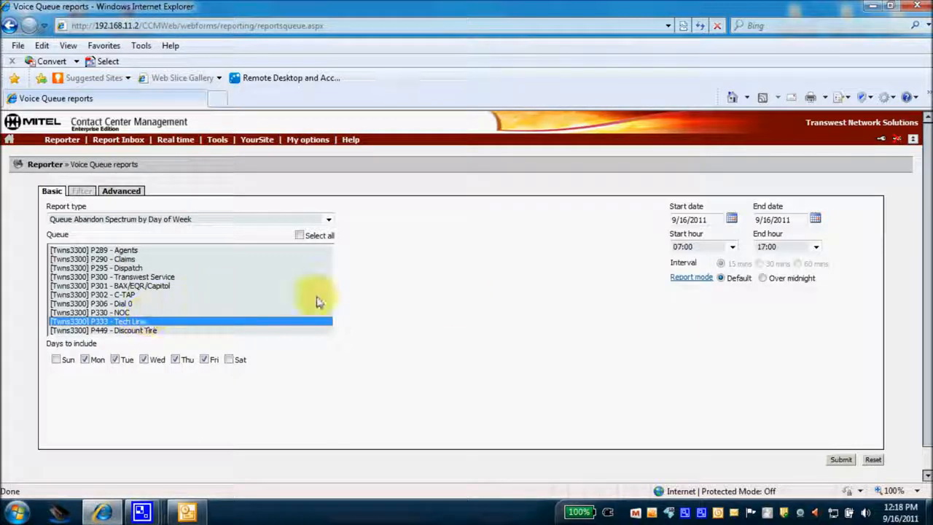
left_click(732, 220)
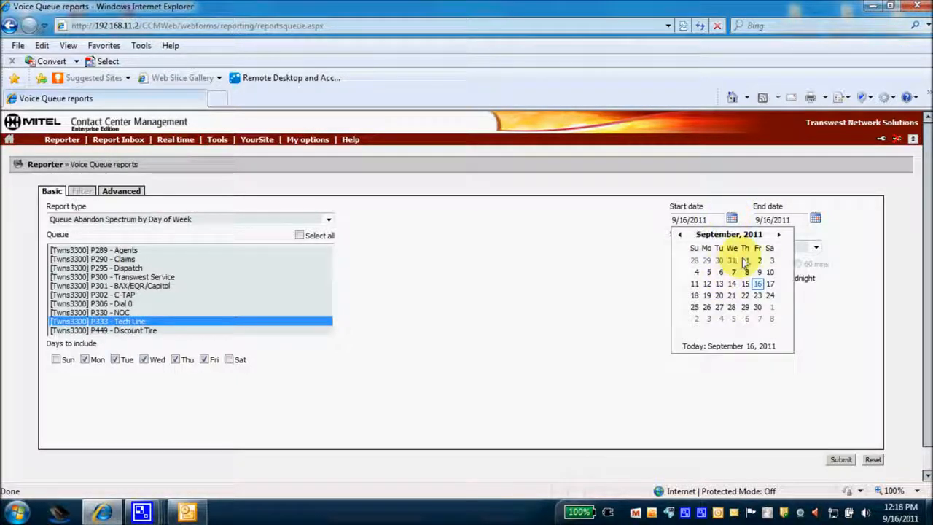
left_click(583, 255)
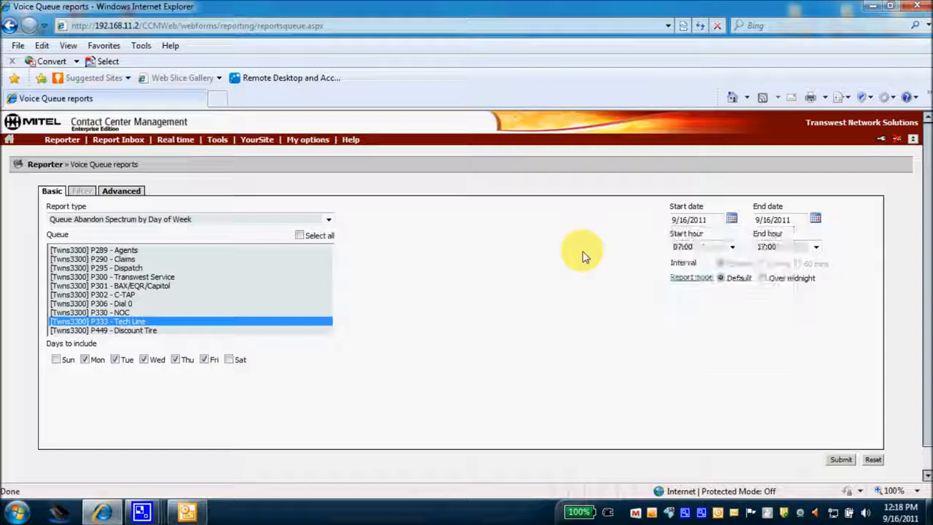
left_click(835, 460)
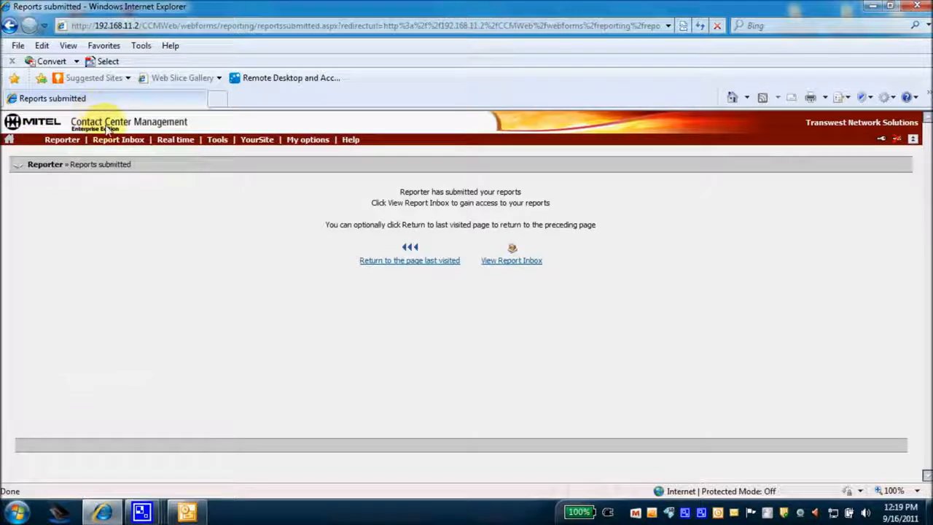
mouse_move(111, 141)
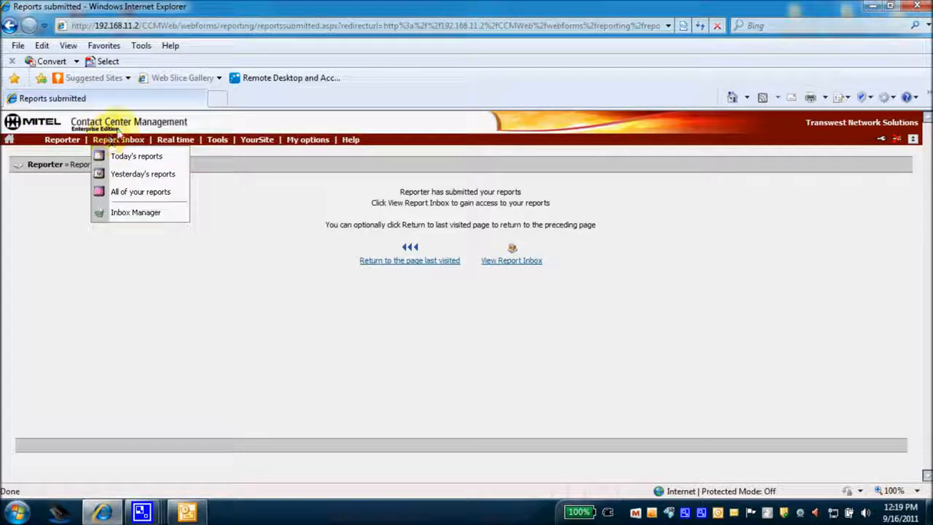
mouse_move(351, 141)
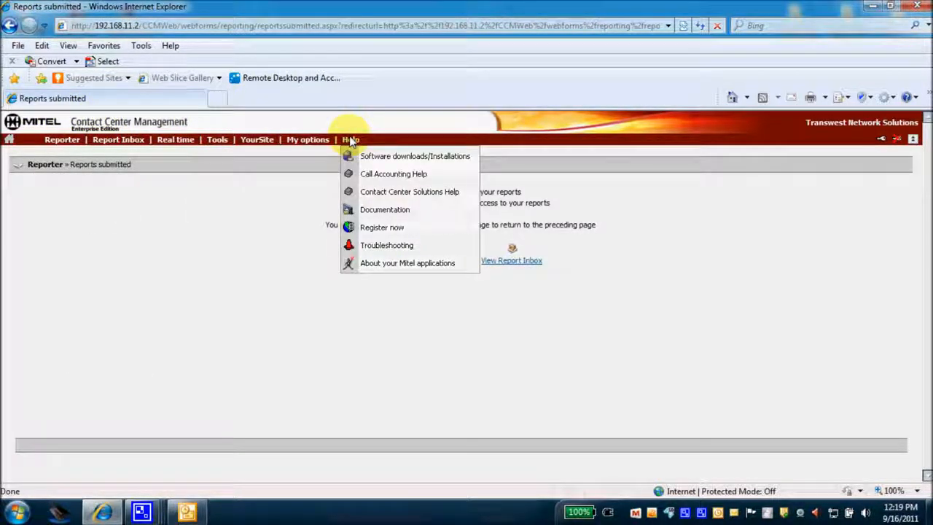